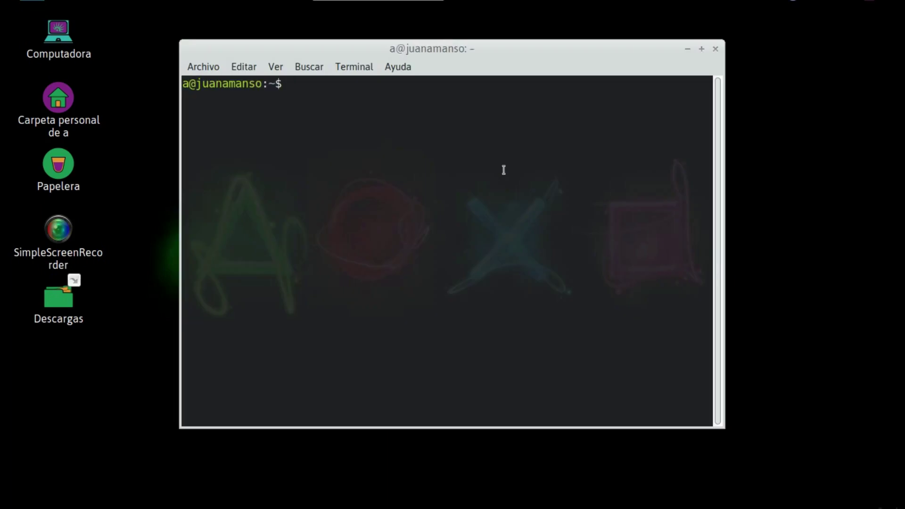
# Install the plank package with sudo apt install plank, authenticating with the sudo password.
pyautogui.moveTo(521, 41); pyautogui.dragTo(543, 52)
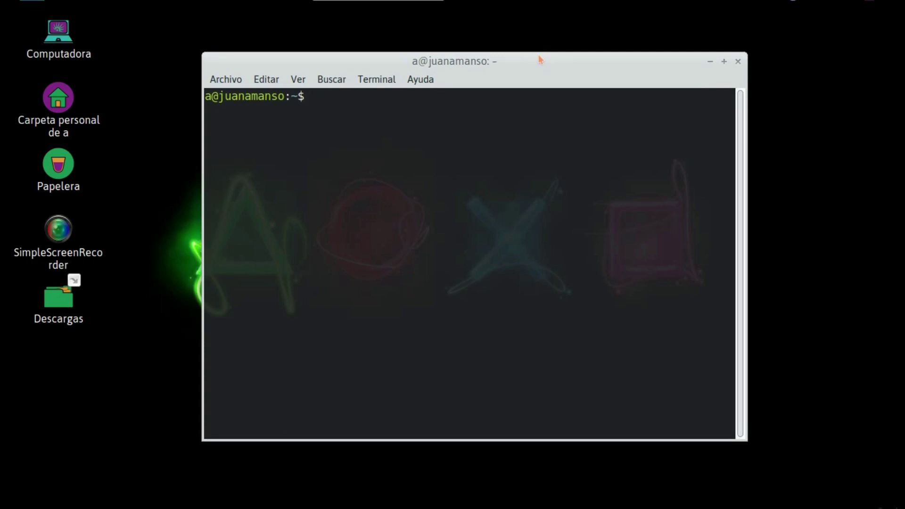
pyautogui.write('sudo apt install plank')
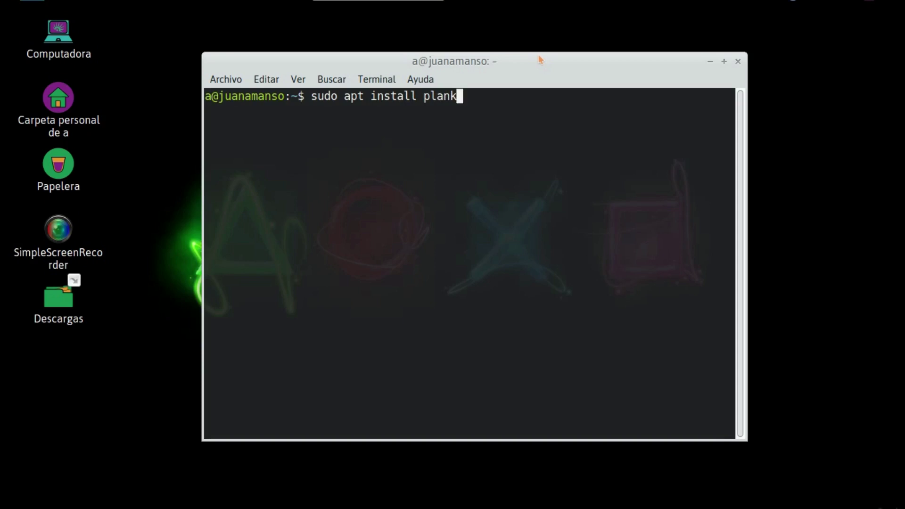
pyautogui.press('Return')
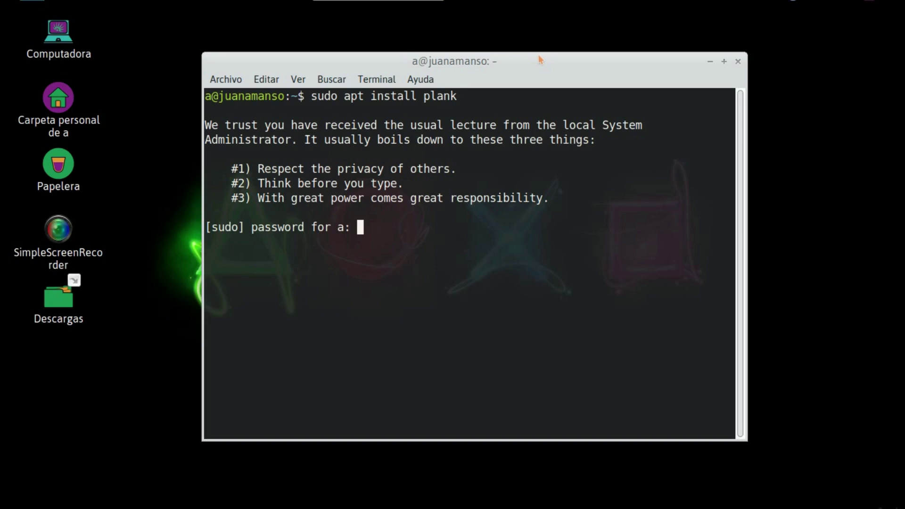
pyautogui.write('********')
pyautogui.press('Return')
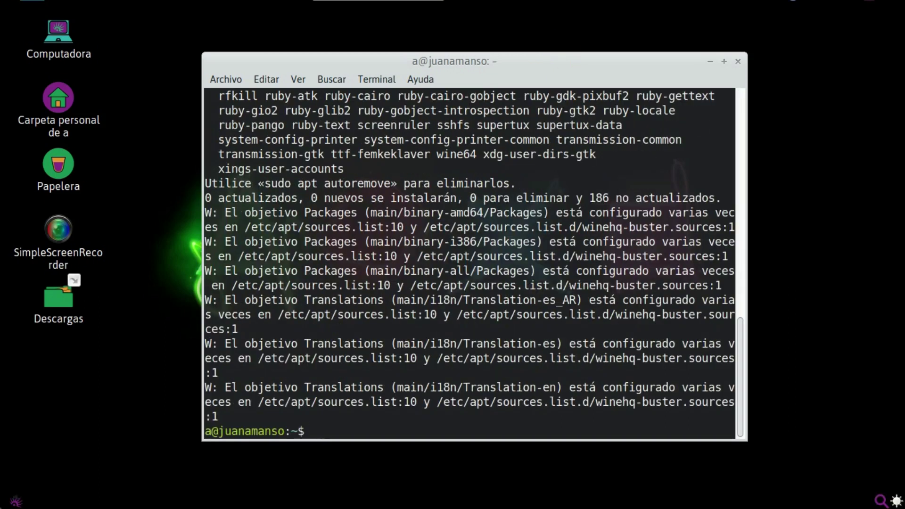
# Launch Plank from the Accesorios applications and close the terminal.
pyautogui.click(16, 503)
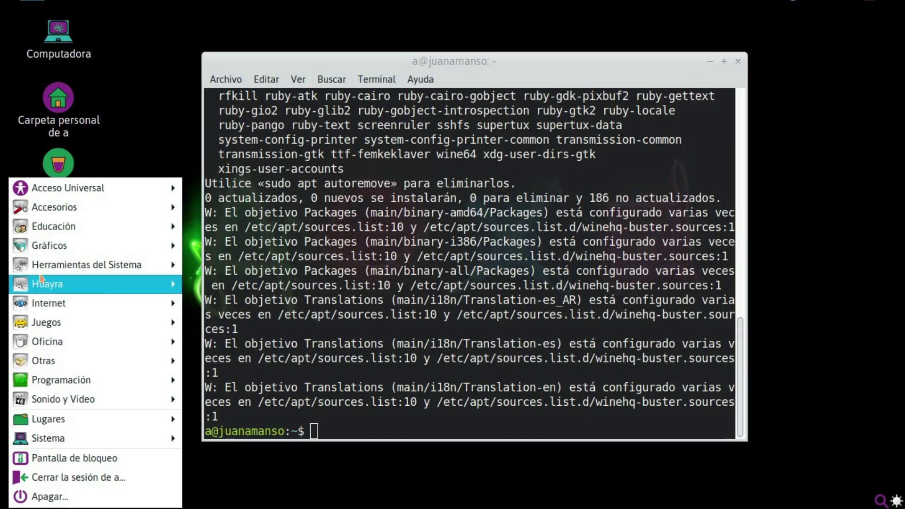
pyautogui.moveTo(47, 211)
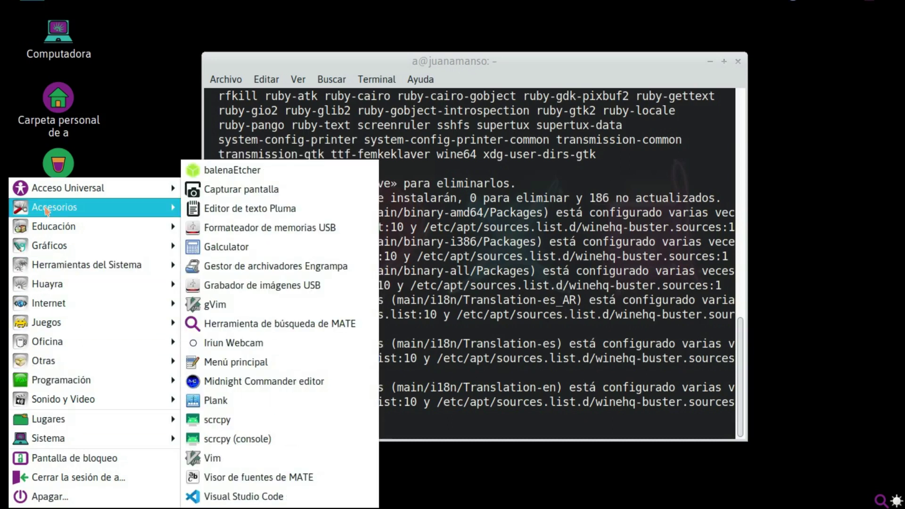
pyautogui.click(207, 406)
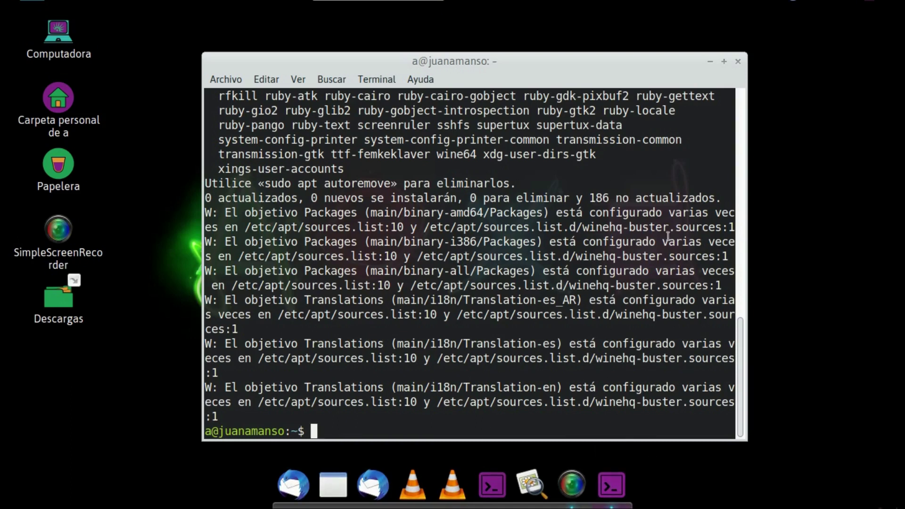
pyautogui.hotkey('ctrl', 'd')
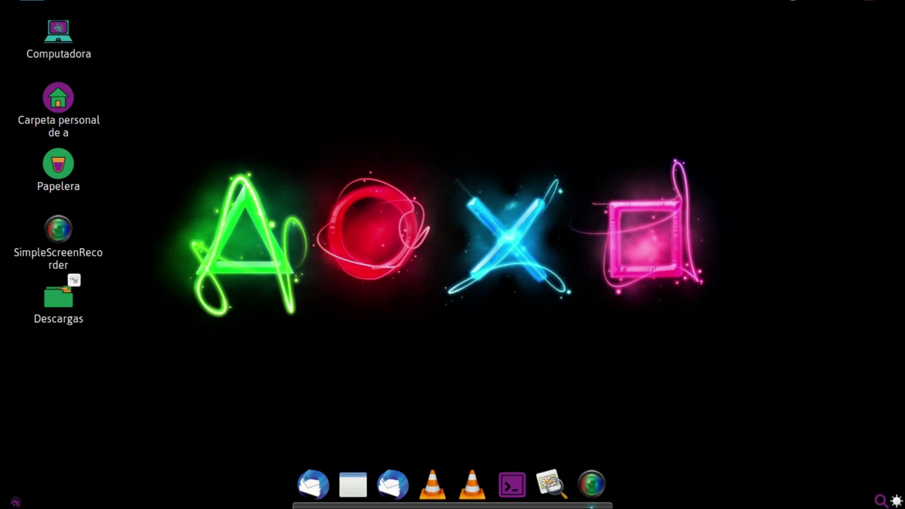
# Open the Plank dock's preferences and set the icon size to 42.
pyautogui.rightClick(294, 504)
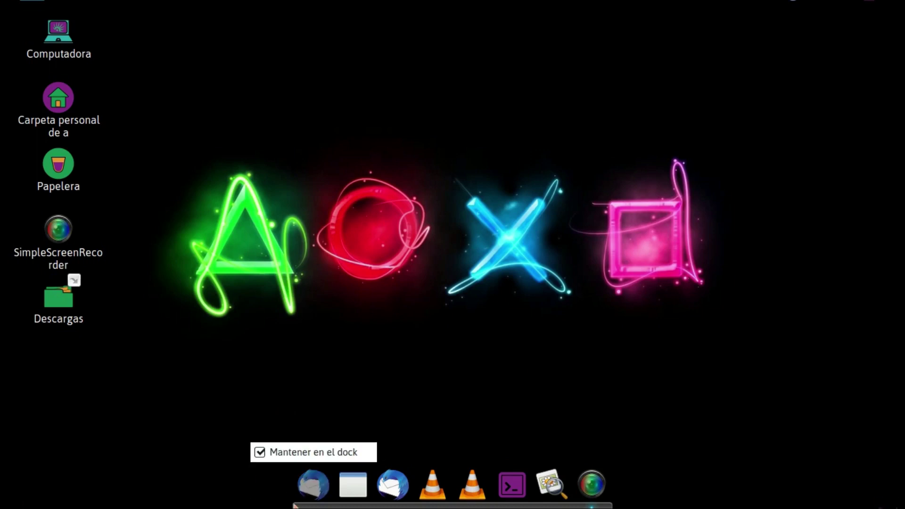
pyautogui.rightClick(294, 505)
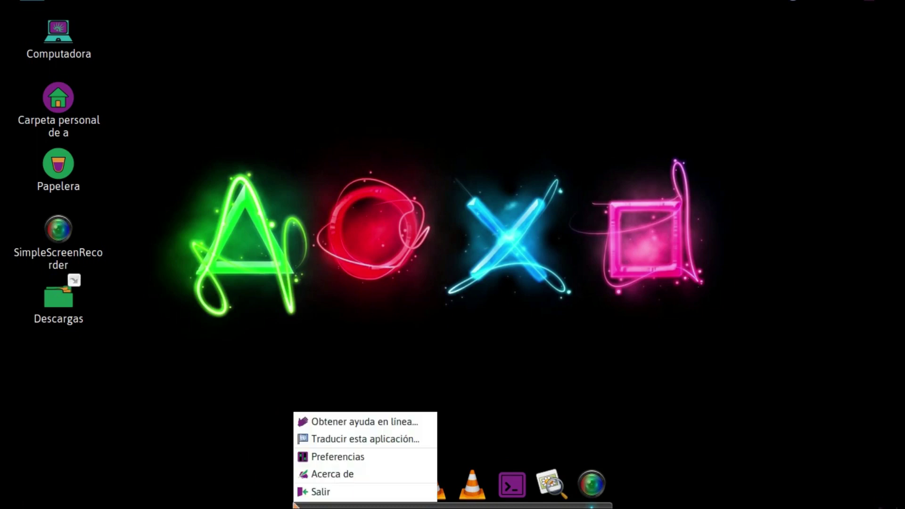
pyautogui.click(323, 456)
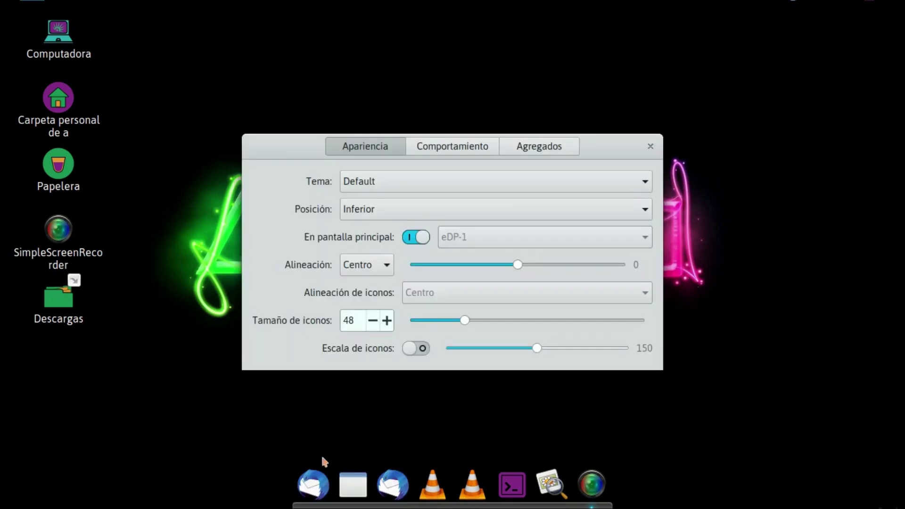
pyautogui.click(373, 321)
pyautogui.click(378, 324)
pyautogui.click(387, 322)
pyautogui.click(387, 322)
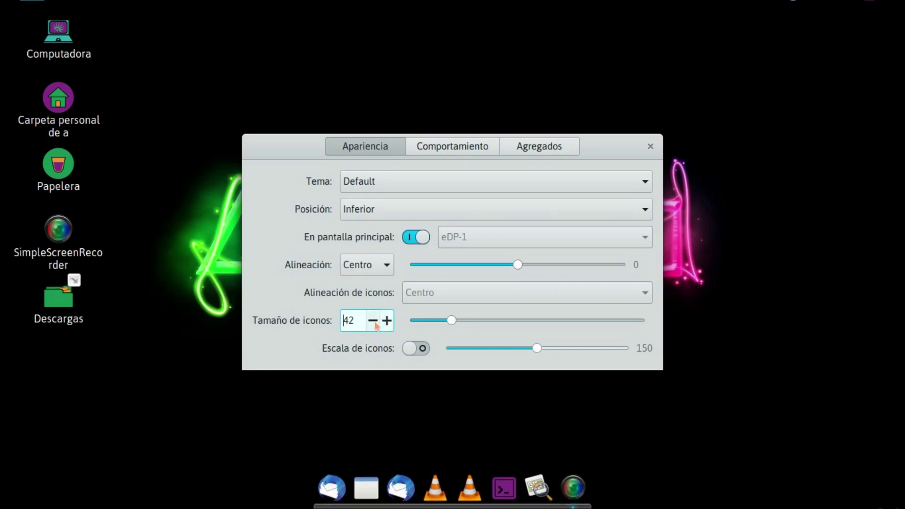
# Try the available dock themes and settle on the Transparent theme.
pyautogui.click(401, 184)
pyautogui.click(402, 197)
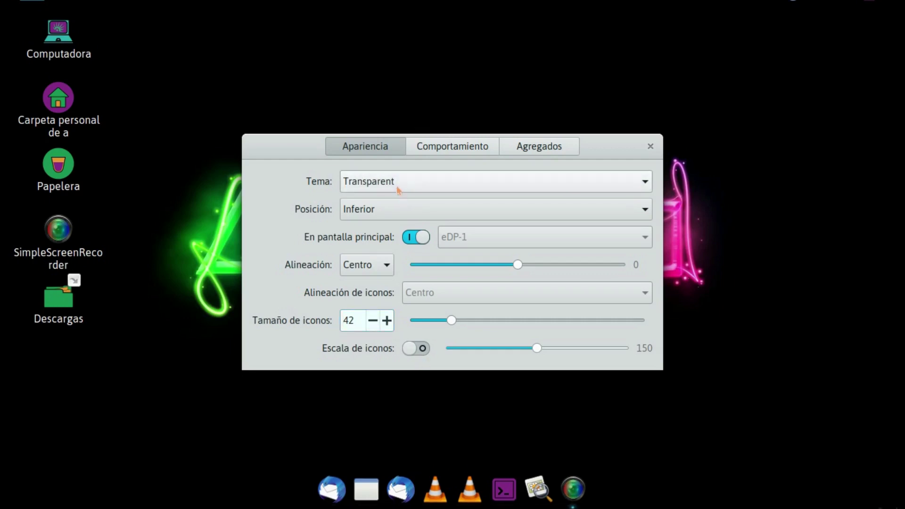
pyautogui.click(393, 188)
pyautogui.click(401, 161)
pyautogui.click(405, 181)
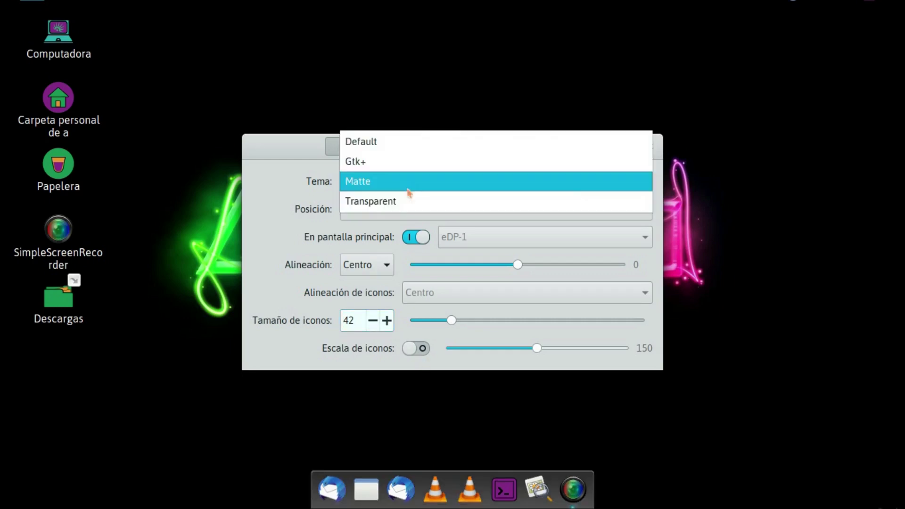
pyautogui.click(406, 209)
# Try the dock in the Superior and Derecha positions and set it back to Inferior.
pyautogui.click(407, 210)
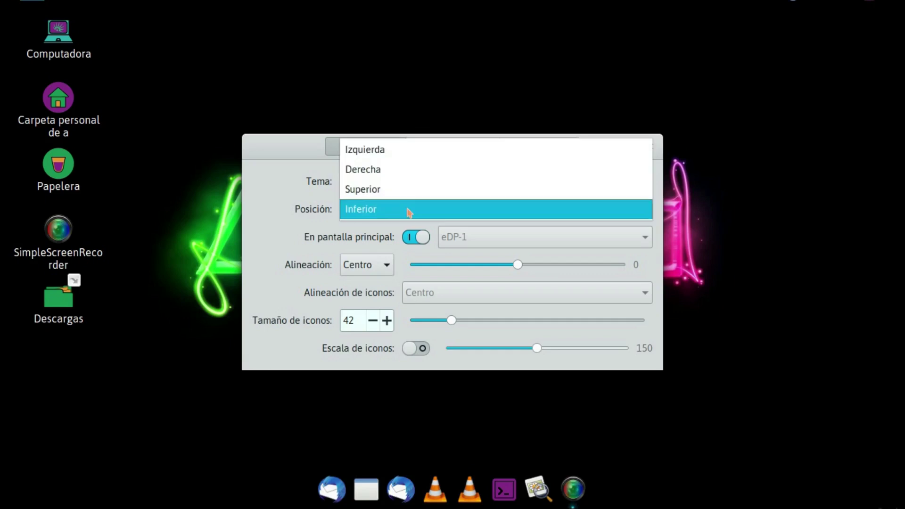
pyautogui.click(406, 191)
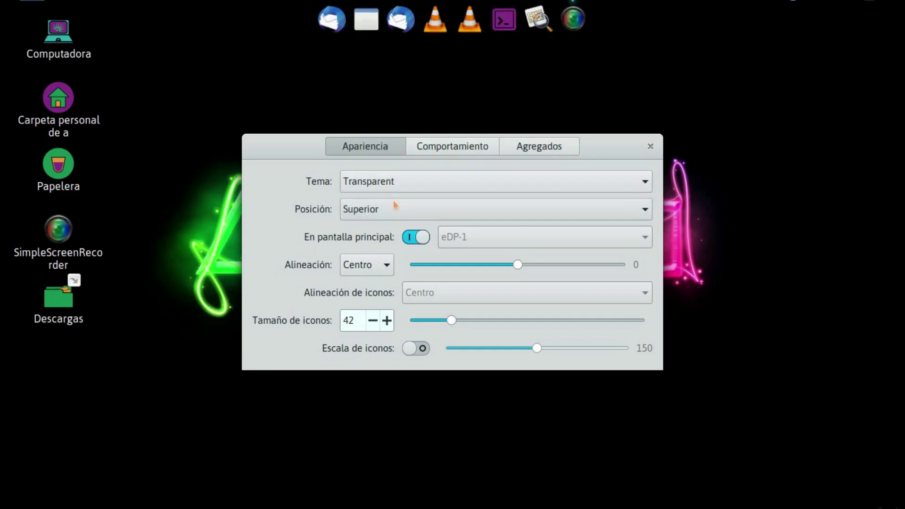
pyautogui.click(395, 209)
pyautogui.click(396, 209)
pyautogui.click(396, 209)
pyautogui.click(394, 188)
pyautogui.click(398, 209)
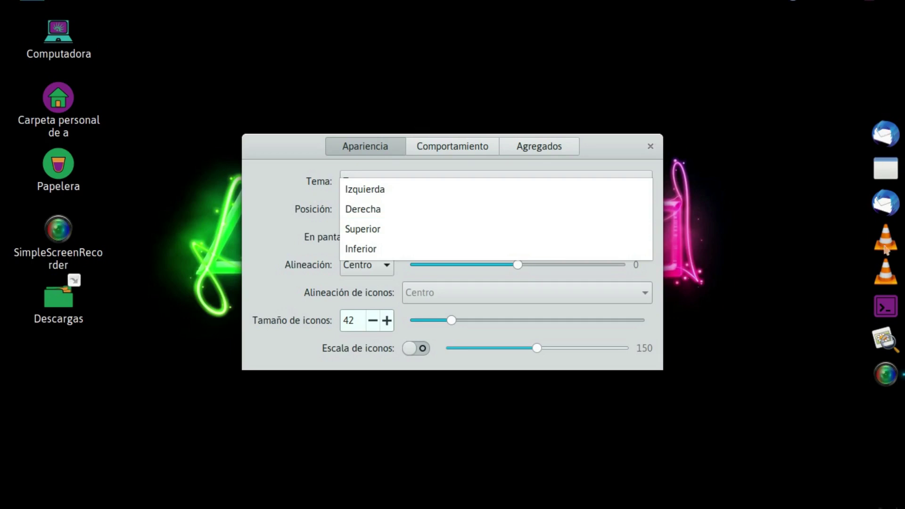
pyautogui.click(410, 248)
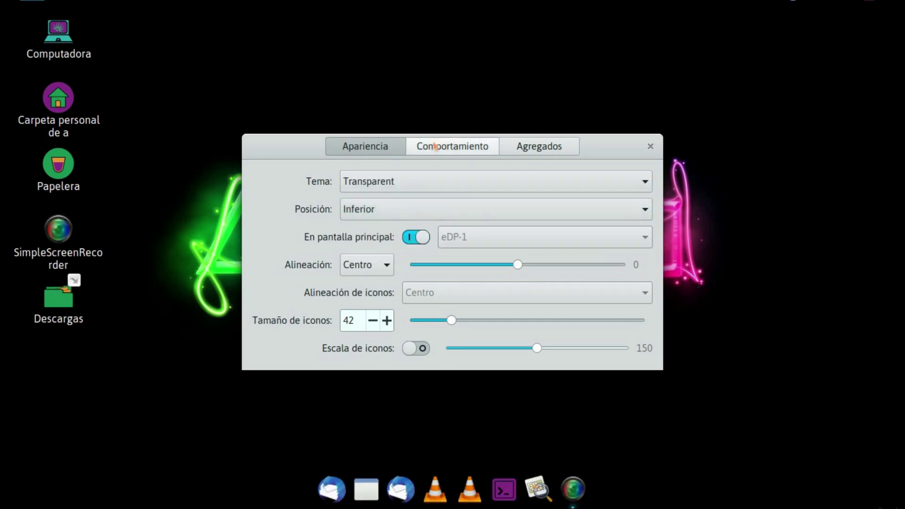
# Close the dock preferences and remove the default mail, window, VLC, image viewer and terminal launchers from the dock.
pyautogui.click(651, 147)
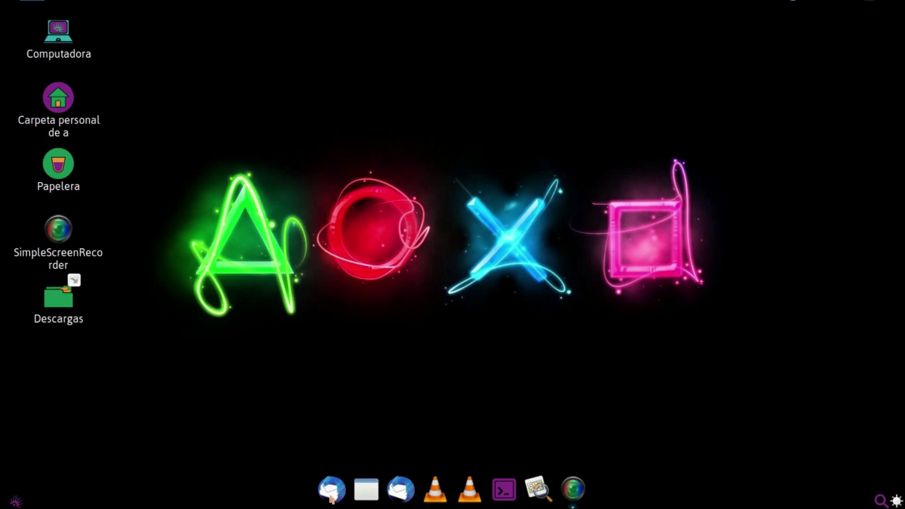
pyautogui.moveTo(340, 490); pyautogui.dragTo(333, 419)
pyautogui.moveTo(382, 492); pyautogui.dragTo(437, 381)
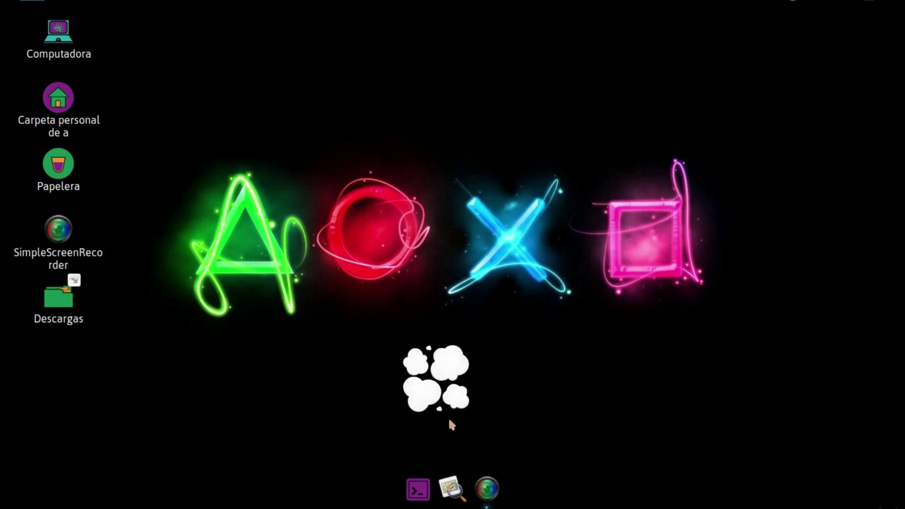
pyautogui.moveTo(452, 486); pyautogui.dragTo(447, 373)
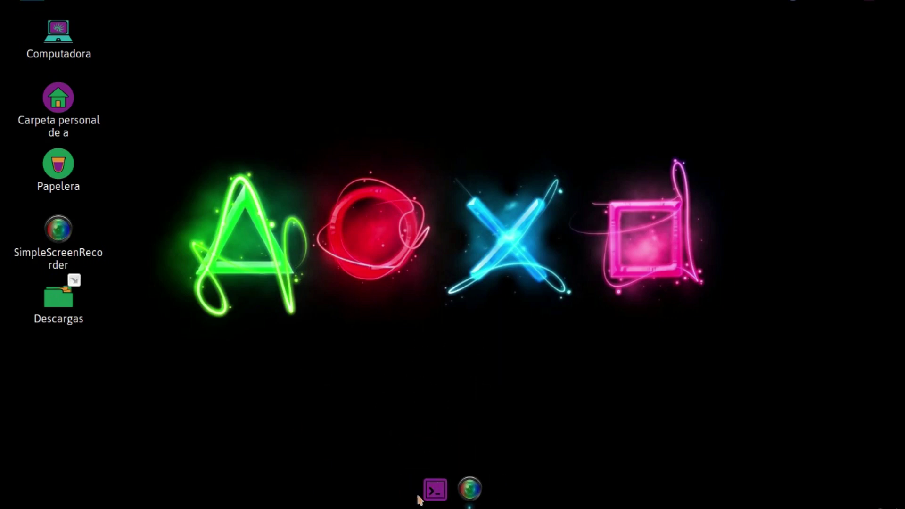
pyautogui.moveTo(434, 485); pyautogui.dragTo(424, 354)
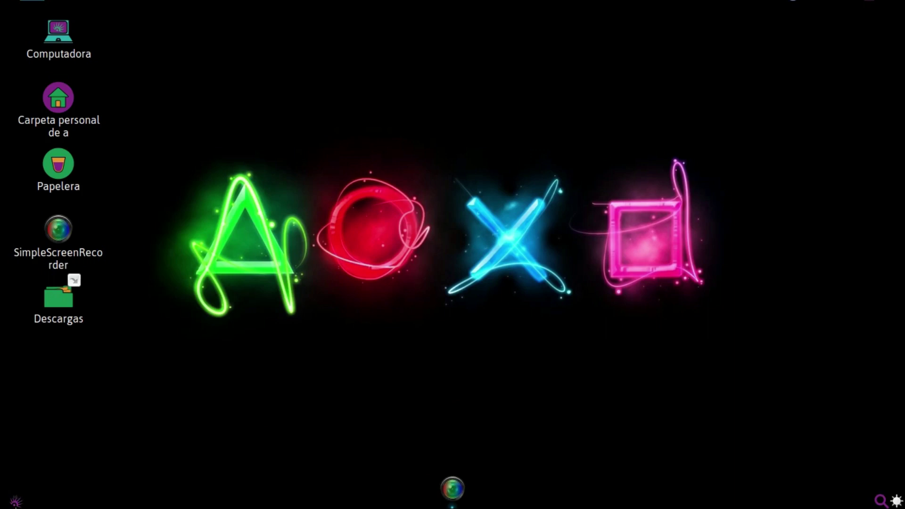
# Add the Minecraft Launcher from the Juegos applications to the dock.
pyautogui.click(16, 501)
pyautogui.moveTo(53, 327)
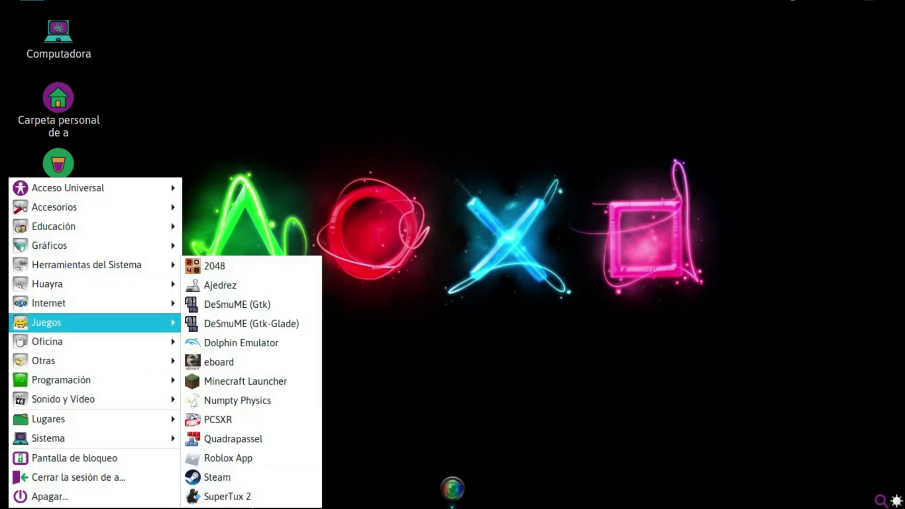
pyautogui.moveTo(228, 381); pyautogui.dragTo(432, 490)
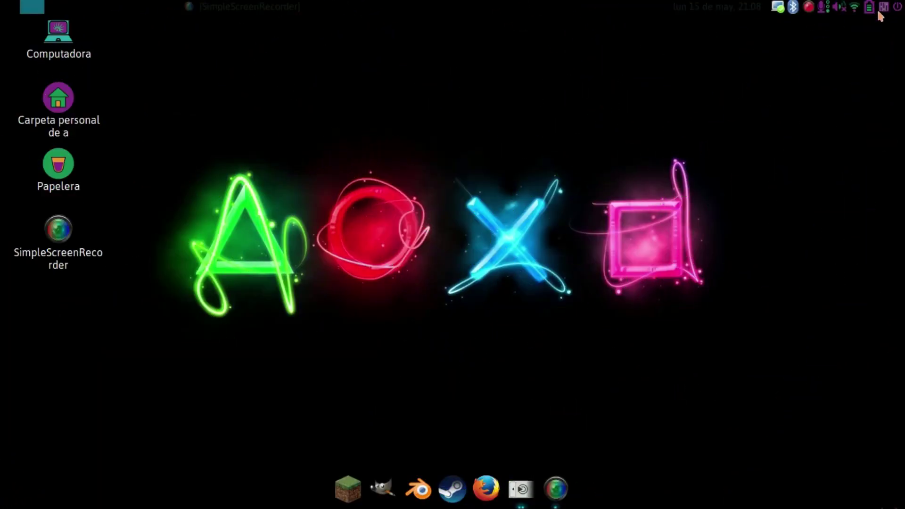
# Add a startup program in the Control Center with name "plank", command "plank" and comment "estupidamente facil".
pyautogui.click(879, 10)
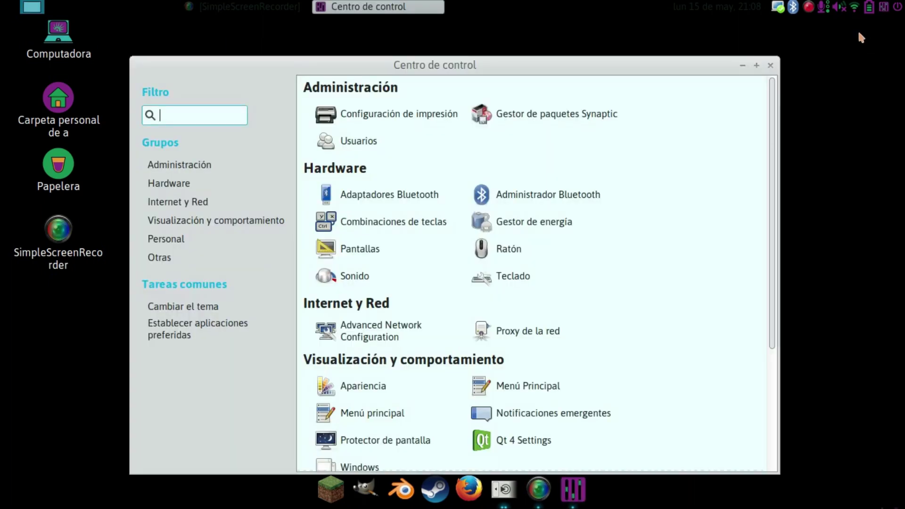
pyautogui.scroll(-3, 486, 320)
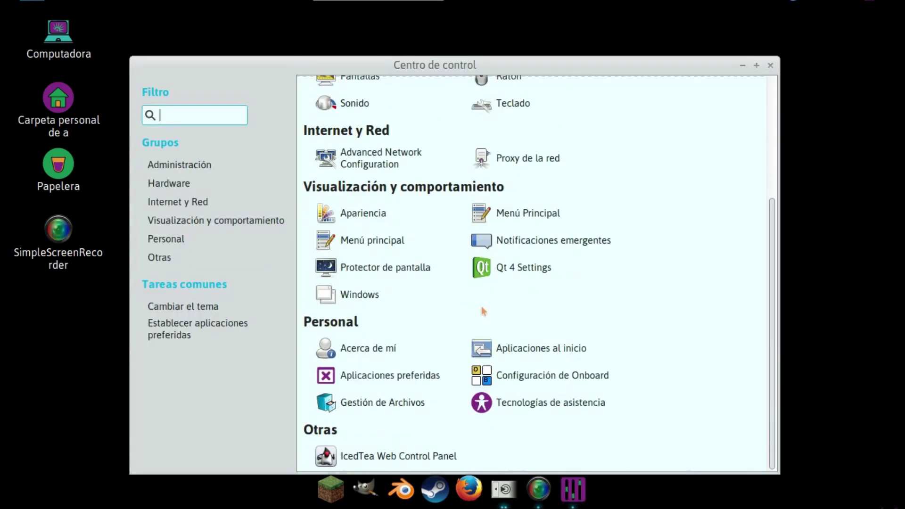
pyautogui.click(529, 350)
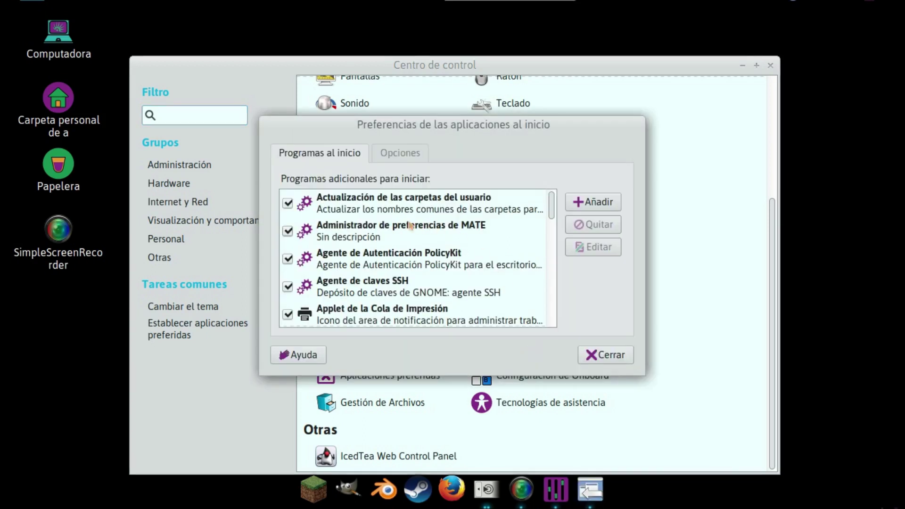
pyautogui.click(590, 202)
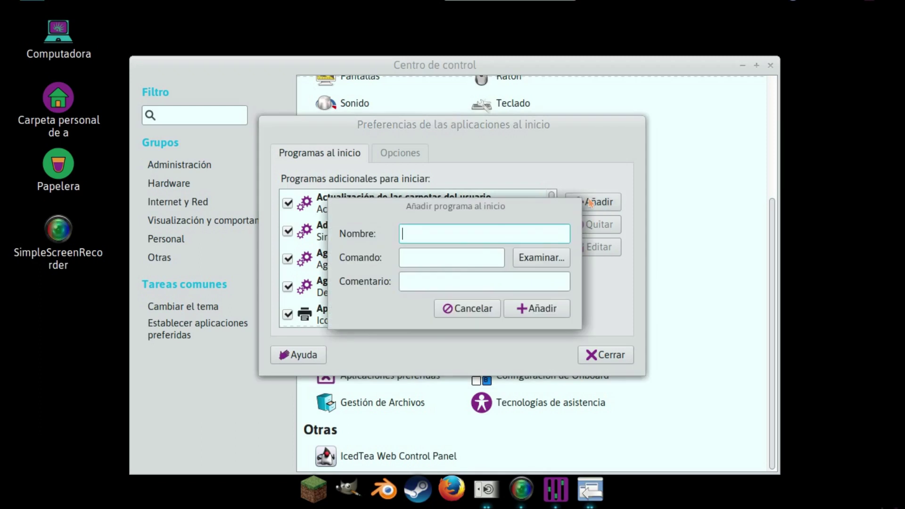
pyautogui.write('plan')
pyautogui.write('plan')
pyautogui.write('estupidamente facil')
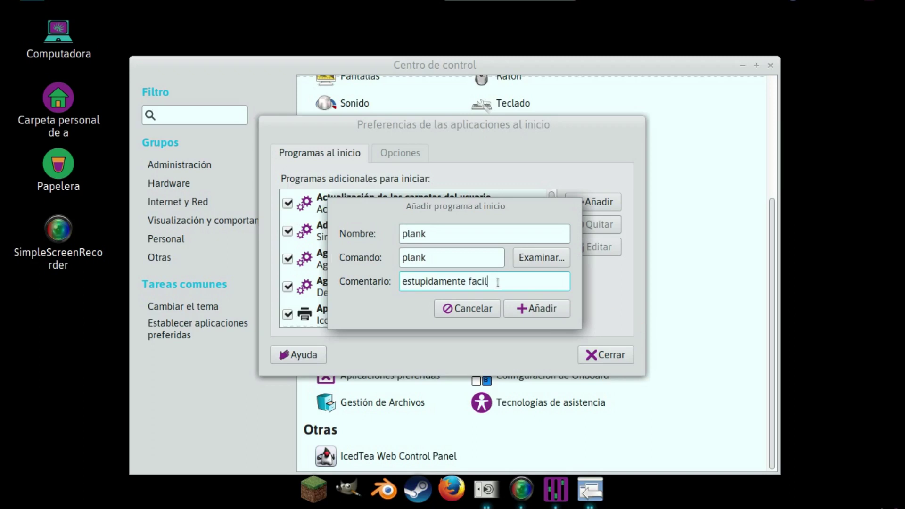
pyautogui.click(538, 312)
# Disable the startup programs "Primeros Pasos en Huayra" and "Sonido del inicio", and close the startup preferences.
pyautogui.scroll(-1, 487, 271)
pyautogui.scroll(-10, 487, 271)
pyautogui.scroll(5, 350, 264)
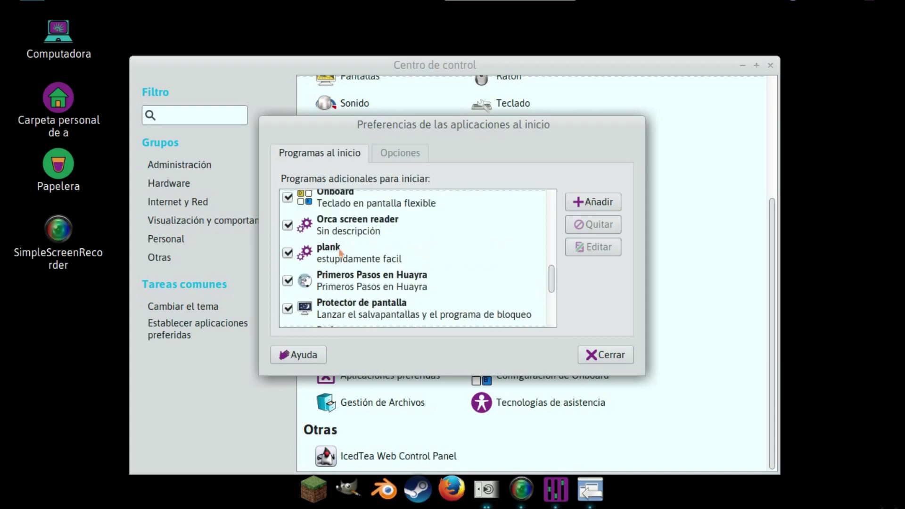
pyautogui.click(288, 281)
pyautogui.scroll(-5, 328, 256)
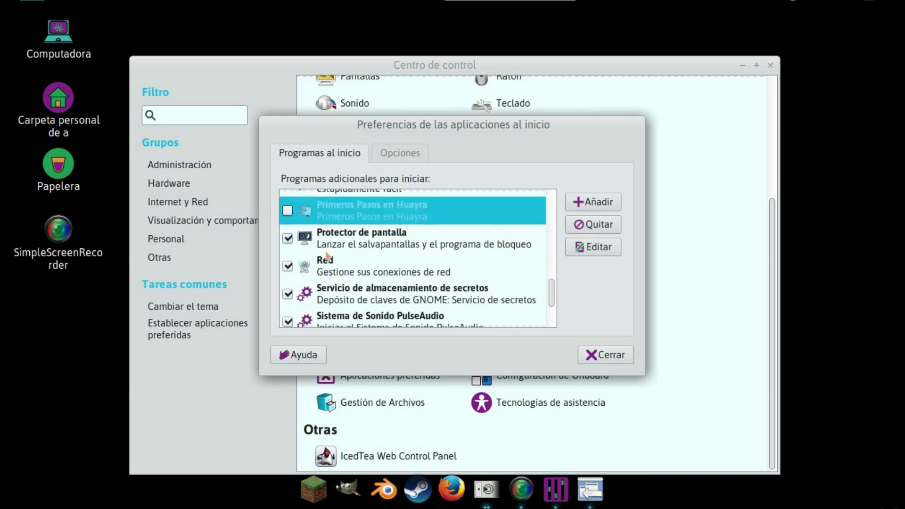
pyautogui.scroll(-2, 328, 255)
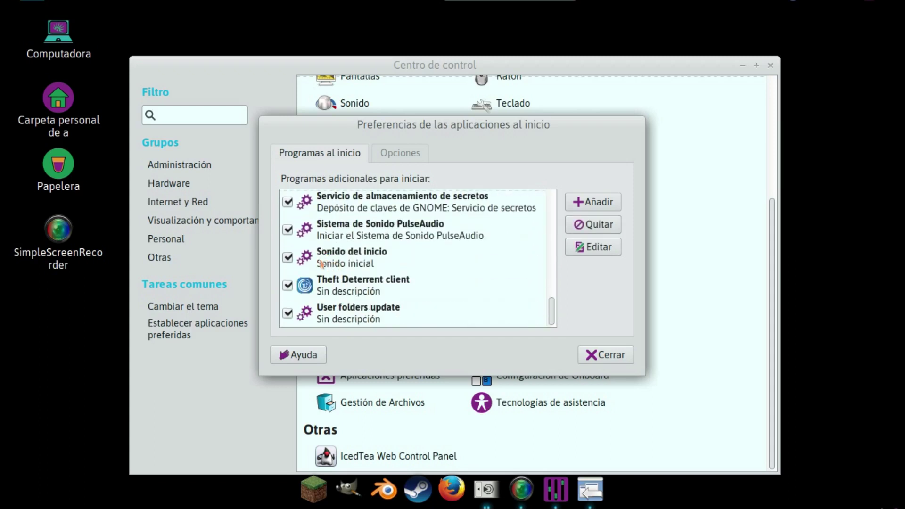
pyautogui.click(300, 261)
pyautogui.click(288, 258)
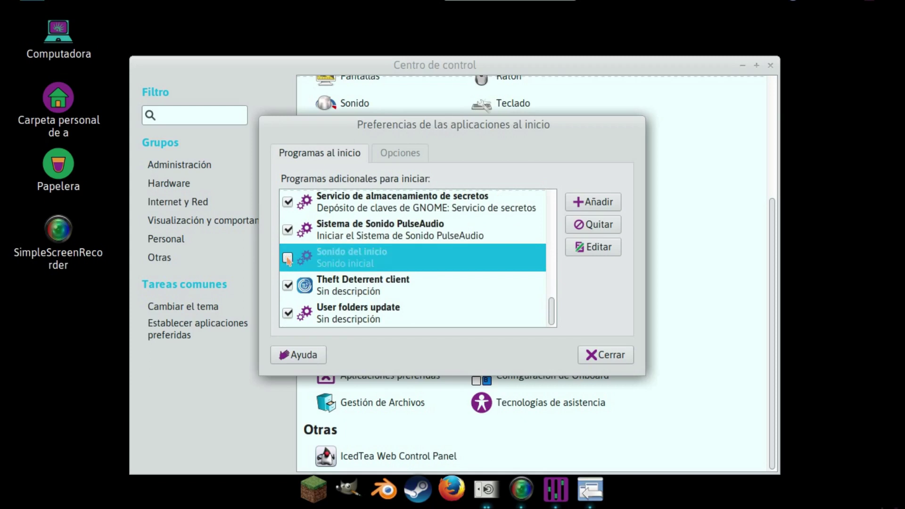
pyautogui.click(615, 356)
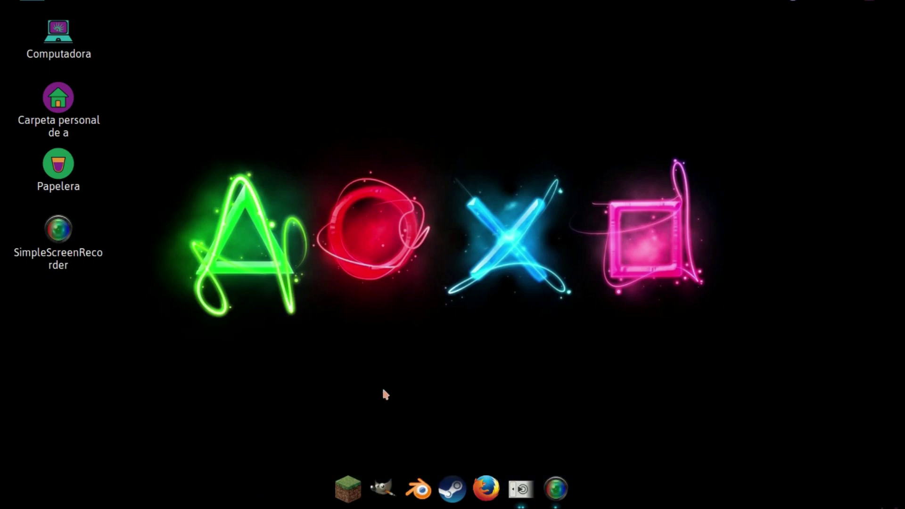
# Launch Plank from the Accesorios applications.
pyautogui.click(14, 501)
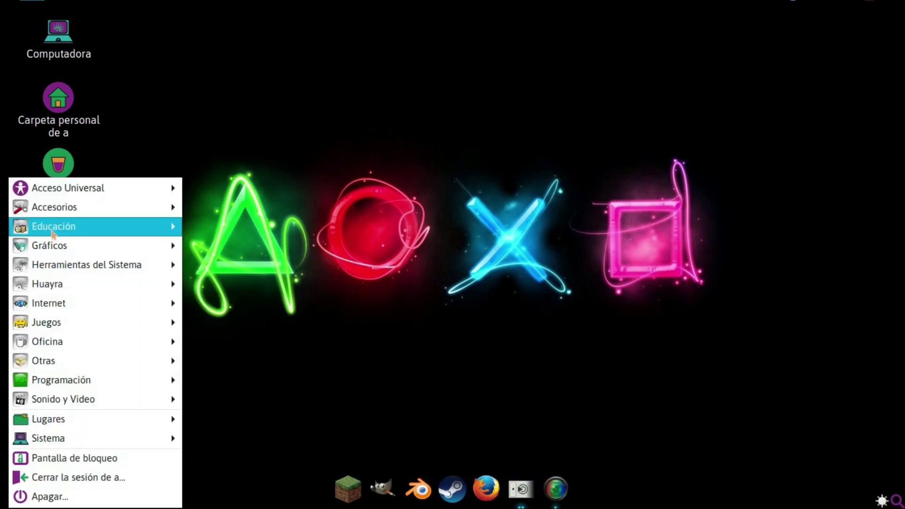
pyautogui.moveTo(53, 208)
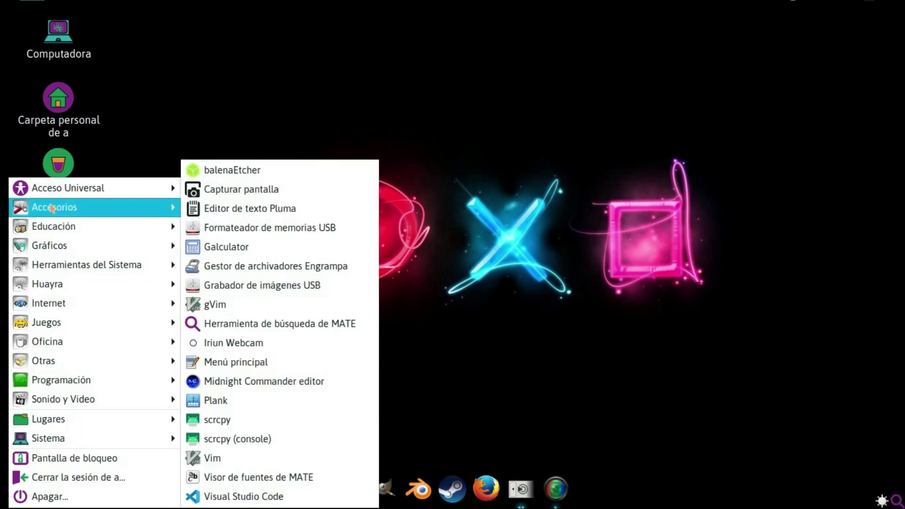
pyautogui.click(242, 404)
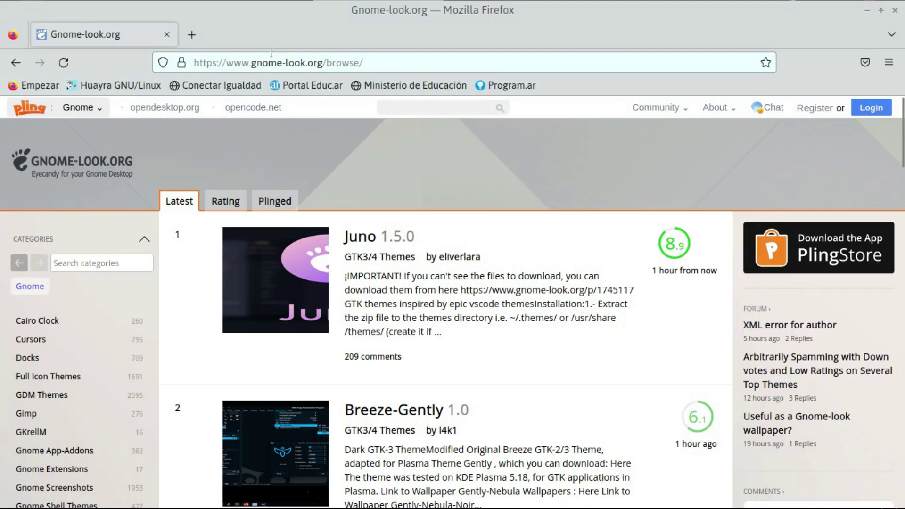
# Switch to Firefox and browse the Full Icon Themes category on gnome-look.org.
pyautogui.moveTo(251, 63); pyautogui.dragTo(324, 69)
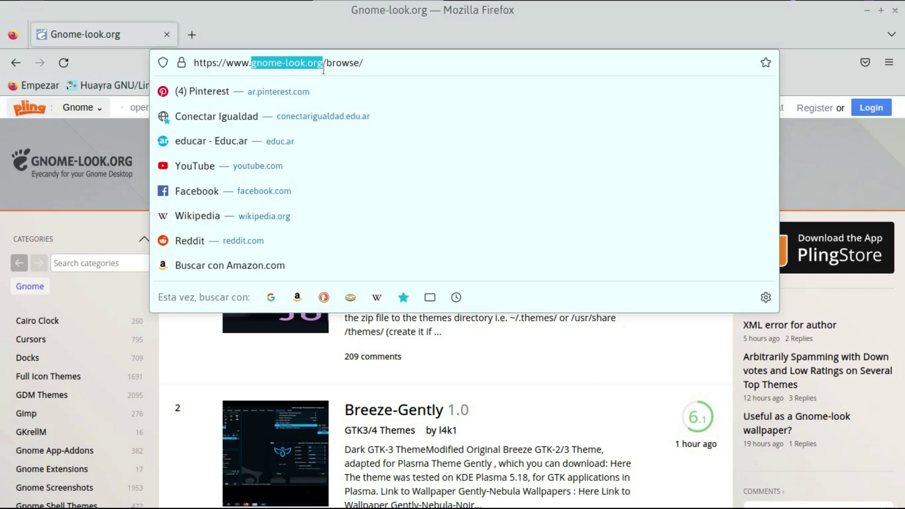
pyautogui.click(821, 157)
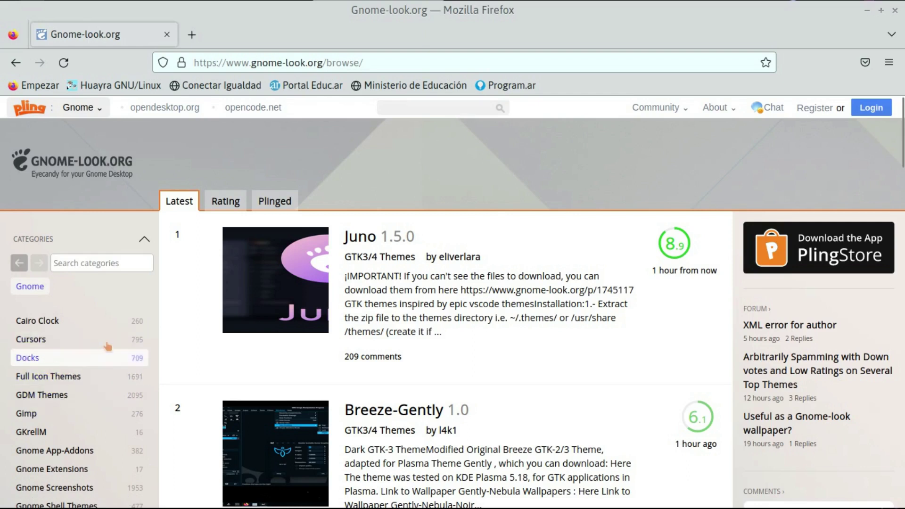
pyautogui.click(37, 380)
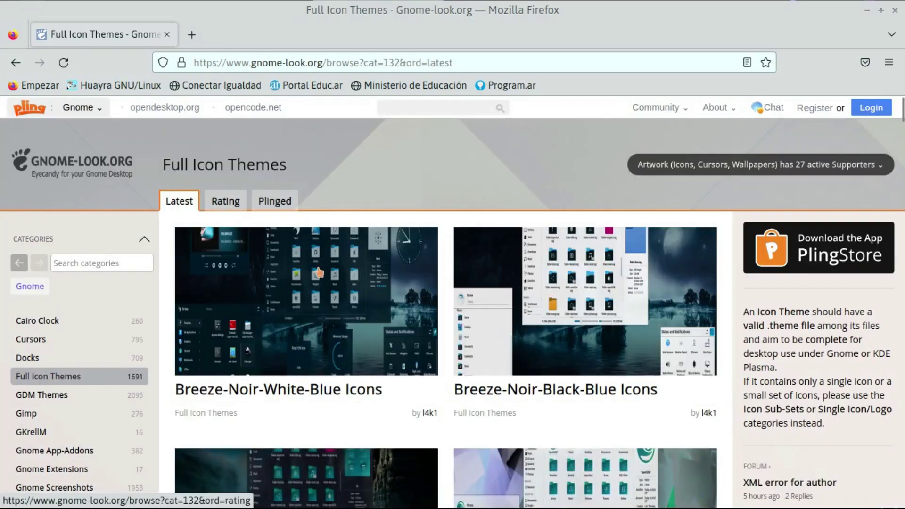
pyautogui.scroll(-5, 340, 282)
pyautogui.scroll(-12, 339, 282)
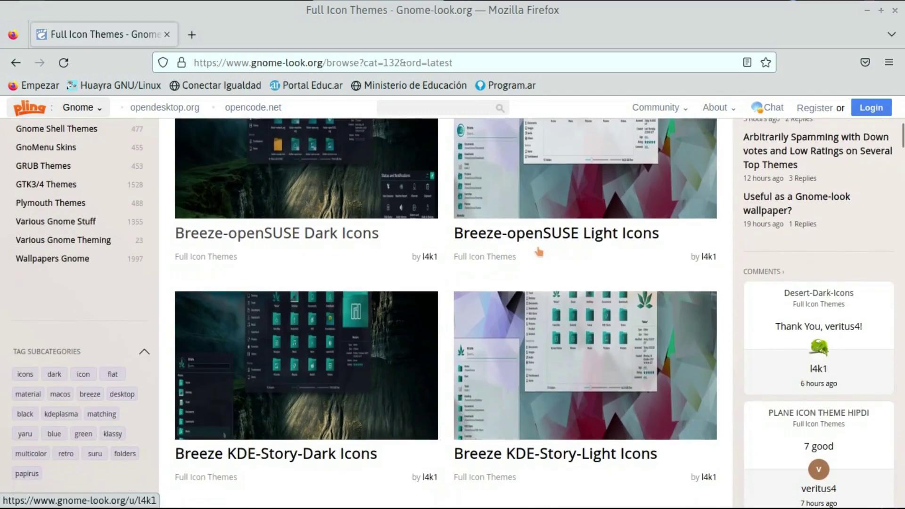
pyautogui.scroll(11, 447, 282)
pyautogui.scroll(6, 447, 282)
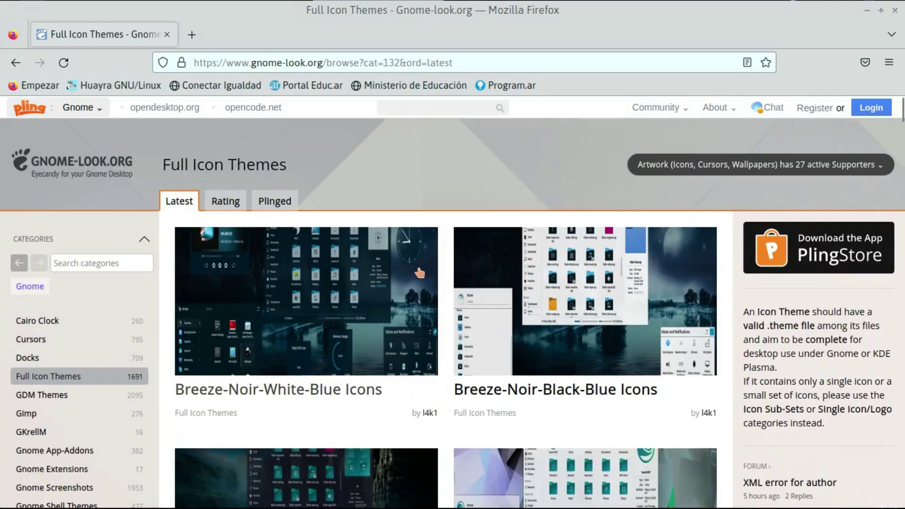
# Sort the Full Icon Themes by rating and open the Candy icons page.
pyautogui.click(228, 206)
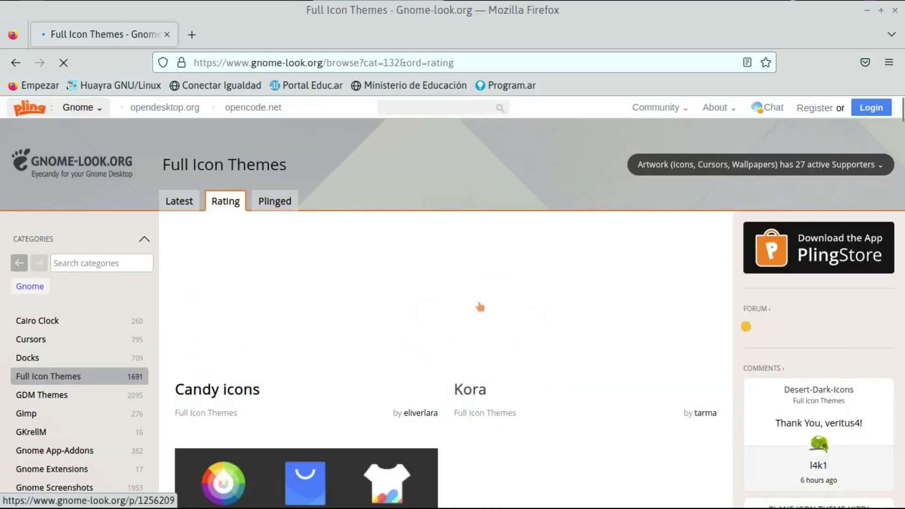
pyautogui.scroll(-2, 480, 307)
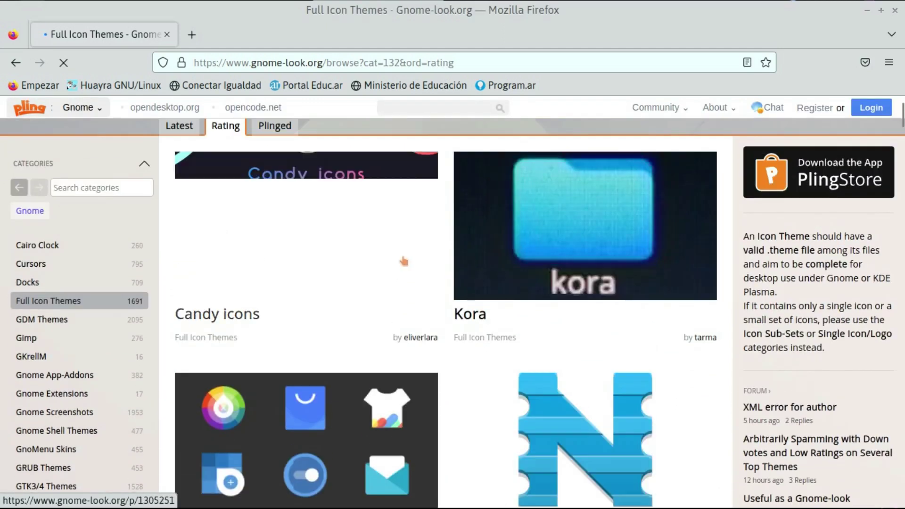
pyautogui.scroll(-10, 481, 307)
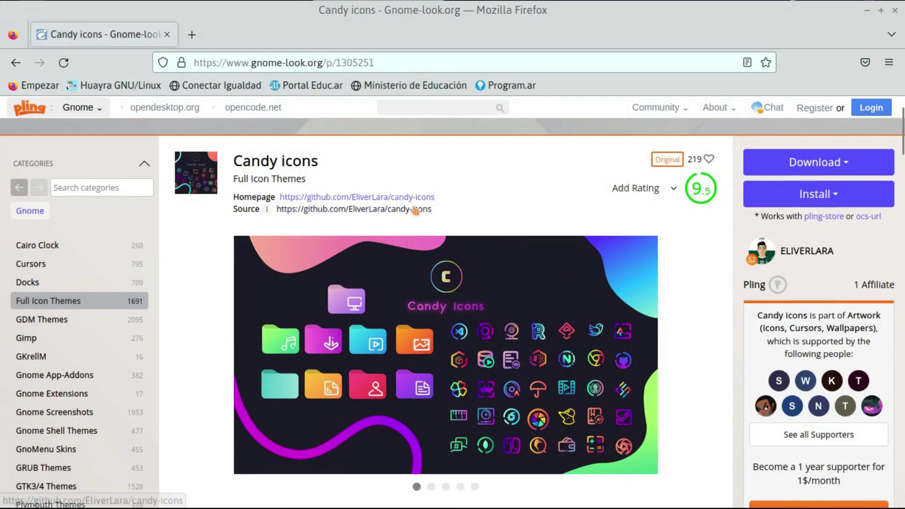
# Examine the Candy icons product page and look through all of its preview images.
pyautogui.moveTo(234, 161); pyautogui.dragTo(345, 163)
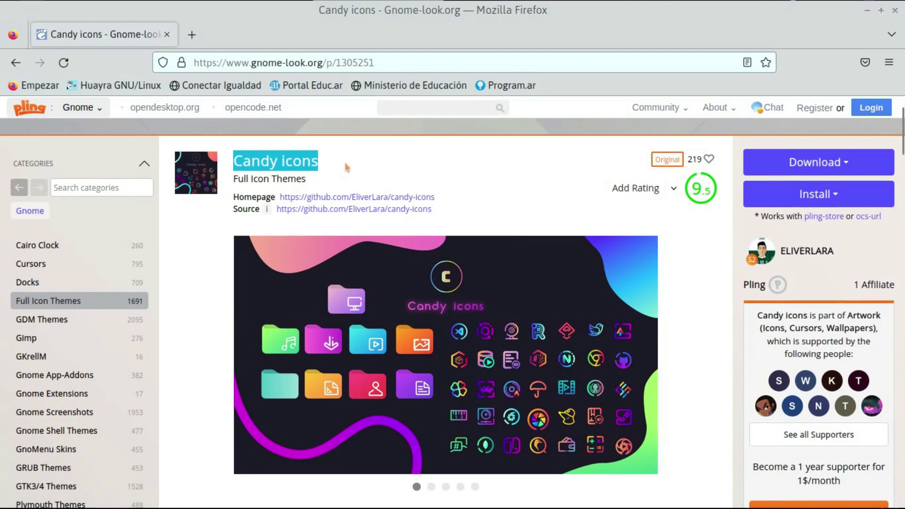
pyautogui.click(344, 163)
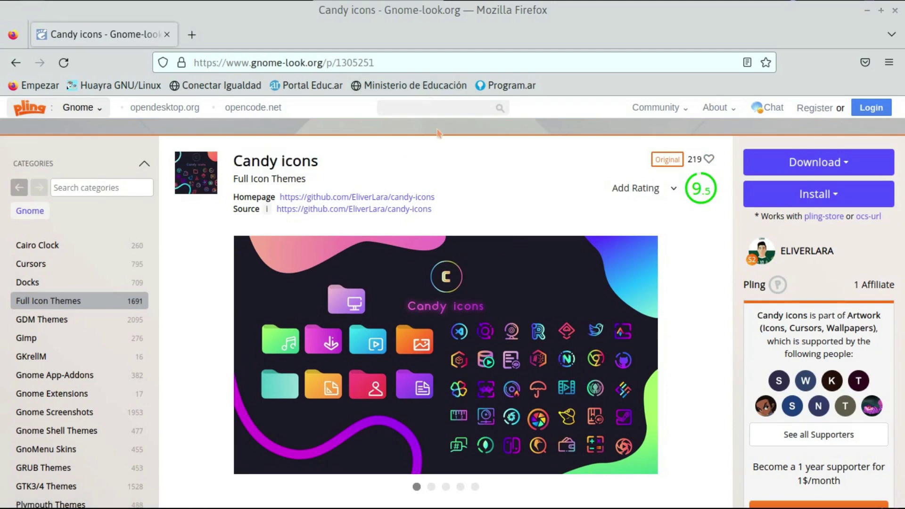
pyautogui.scroll(-3, 627, 262)
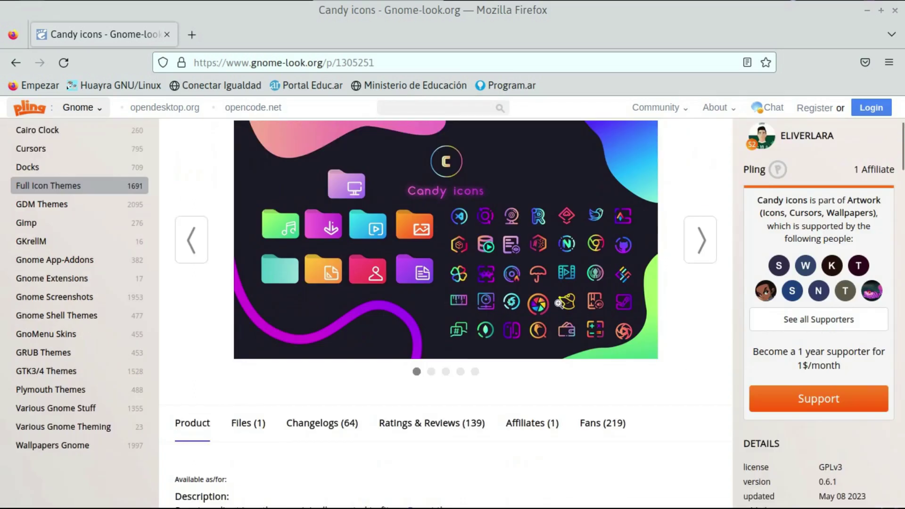
pyautogui.scroll(2, 684, 264)
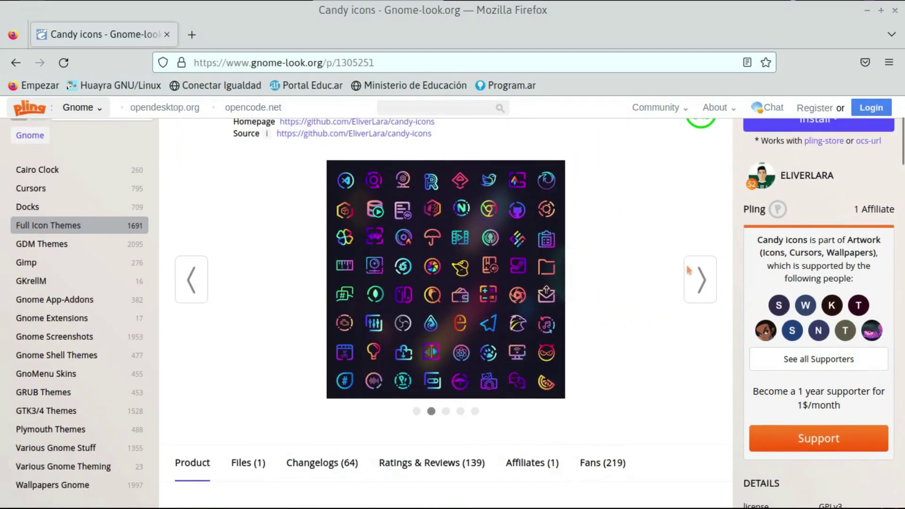
pyautogui.click(701, 282)
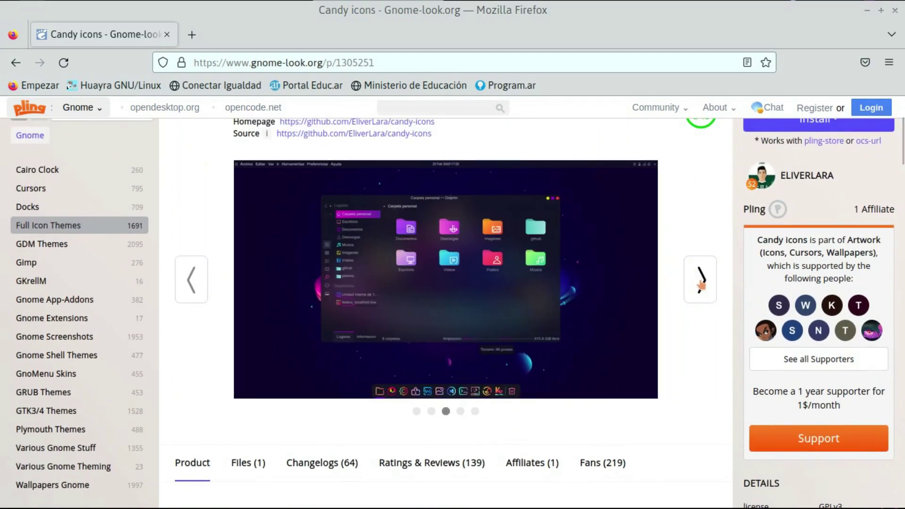
pyautogui.click(701, 282)
pyautogui.click(701, 282)
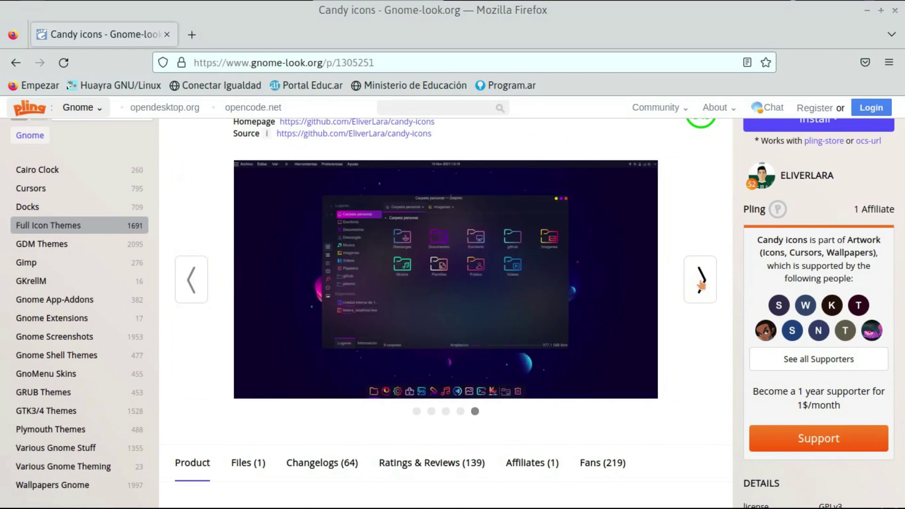
pyautogui.click(701, 282)
pyautogui.scroll(3, 395, 275)
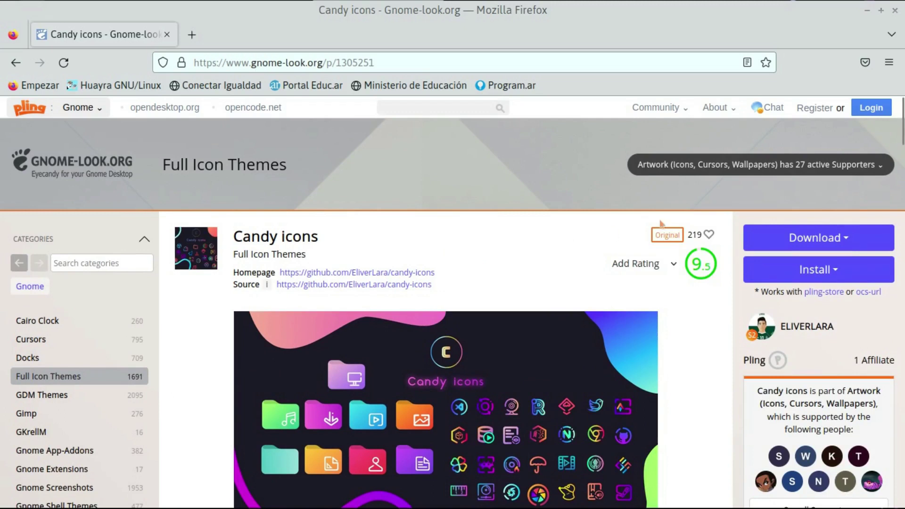
# Download the Candy icons theme archive from its product page.
pyautogui.click(843, 239)
pyautogui.click(785, 276)
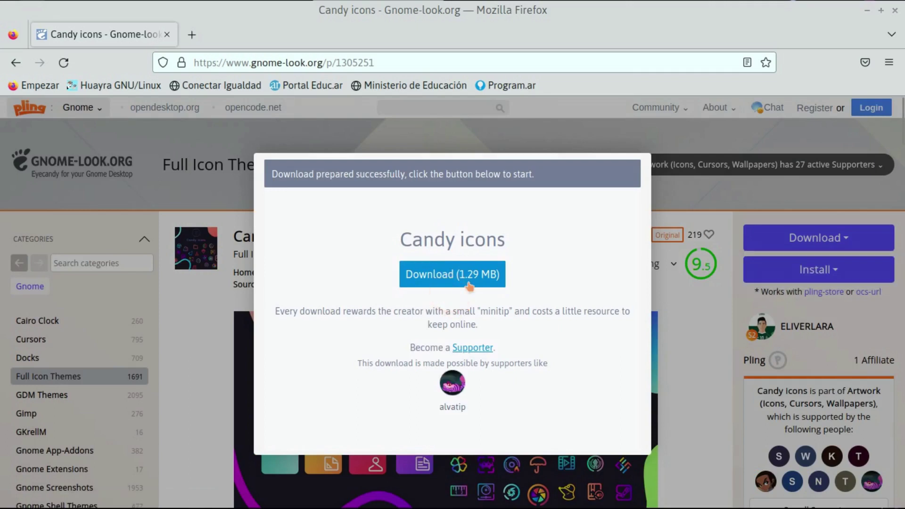
pyautogui.click(469, 286)
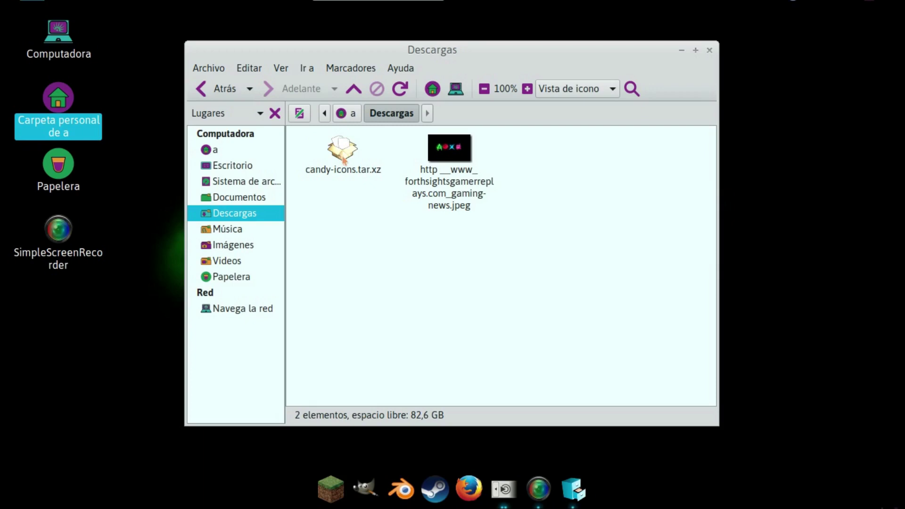
# Move candy-icons.tar.xz from Descargas to Documentos, check that folder and close the file manager.
pyautogui.moveTo(343, 149); pyautogui.dragTo(252, 197)
pyautogui.click(239, 198)
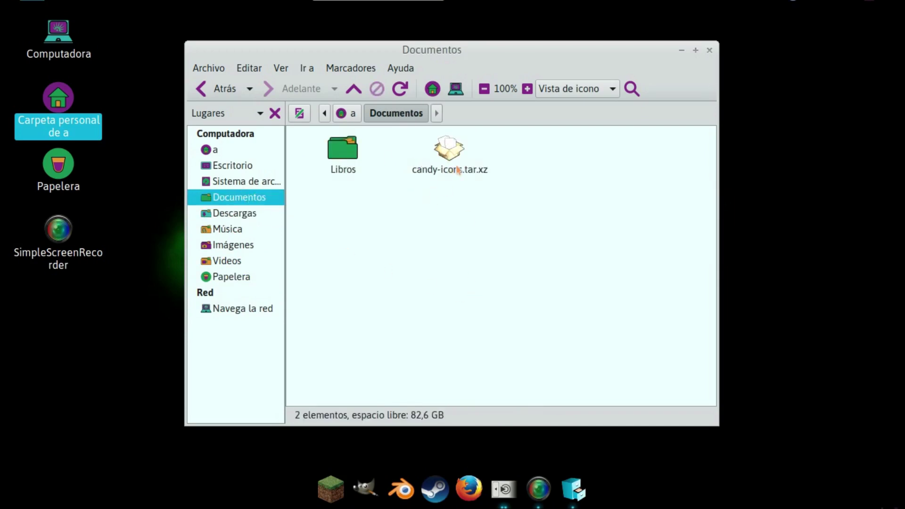
pyautogui.click(709, 50)
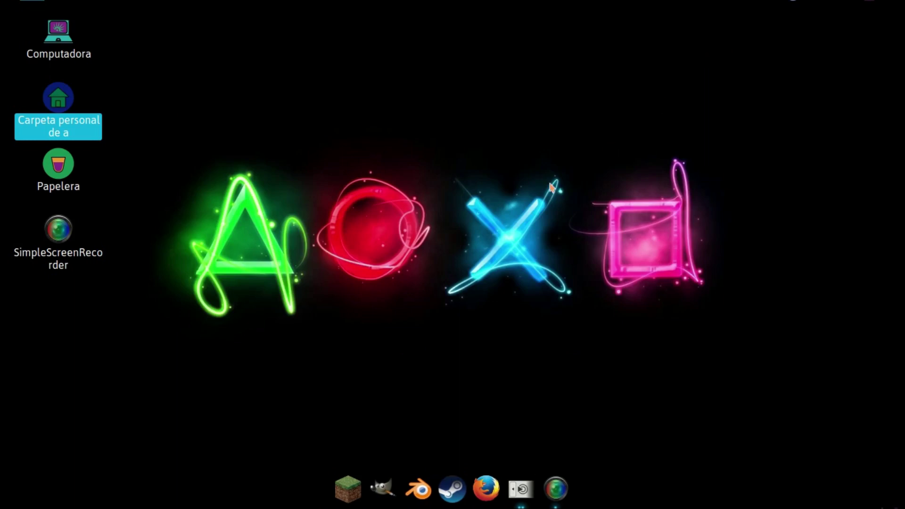
# Install candy-icons.tar.xz from Documentos through the desktop's appearance preferences, apply the new theme and close the preferences.
pyautogui.click(507, 179)
pyautogui.rightClick(474, 223)
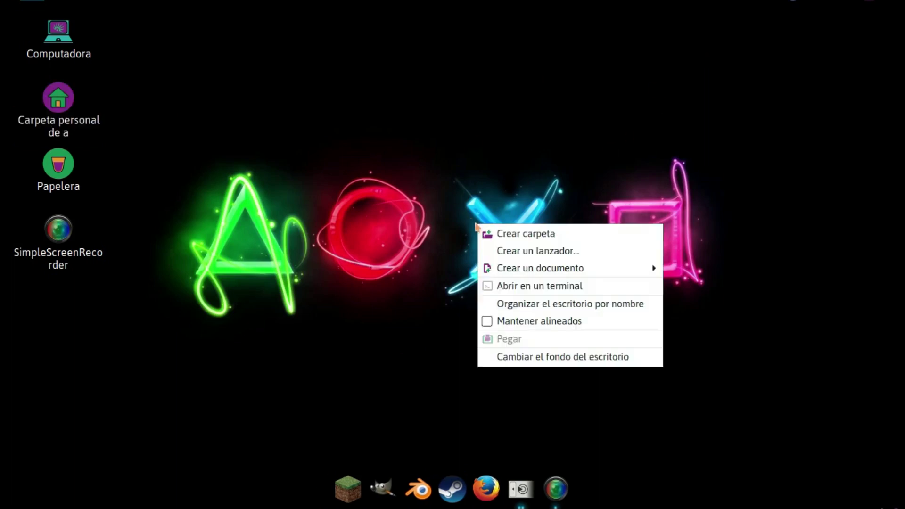
pyautogui.click(536, 358)
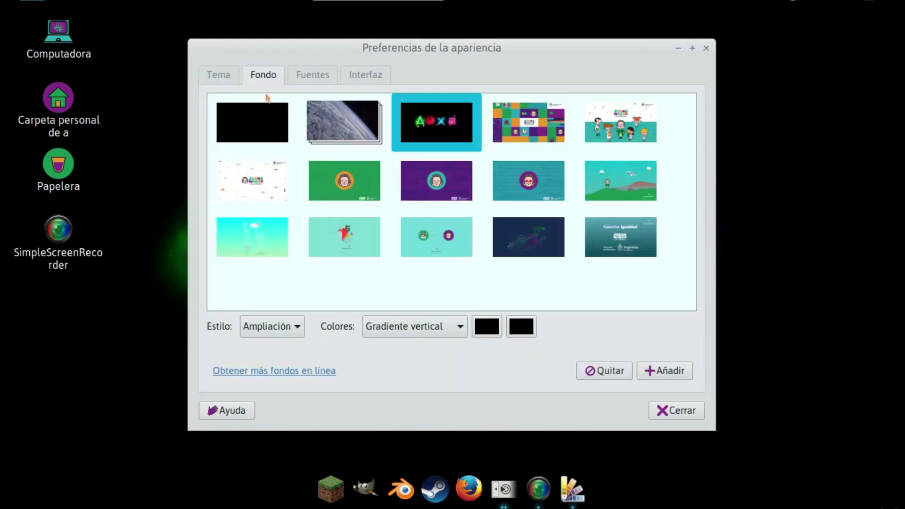
pyautogui.click(223, 79)
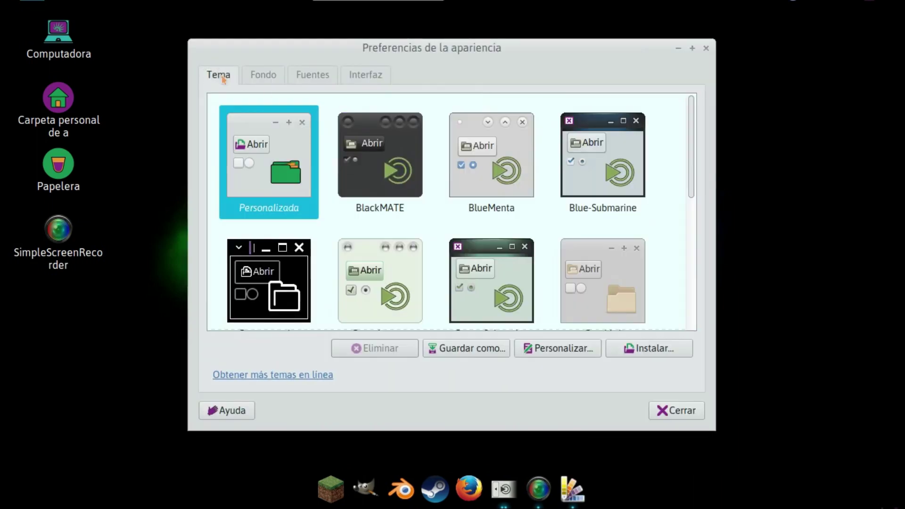
pyautogui.click(638, 353)
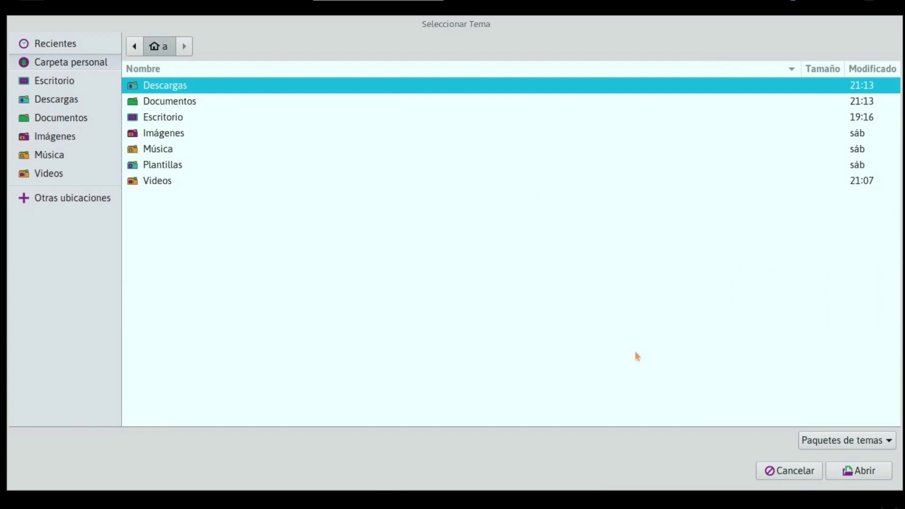
pyautogui.click(64, 118)
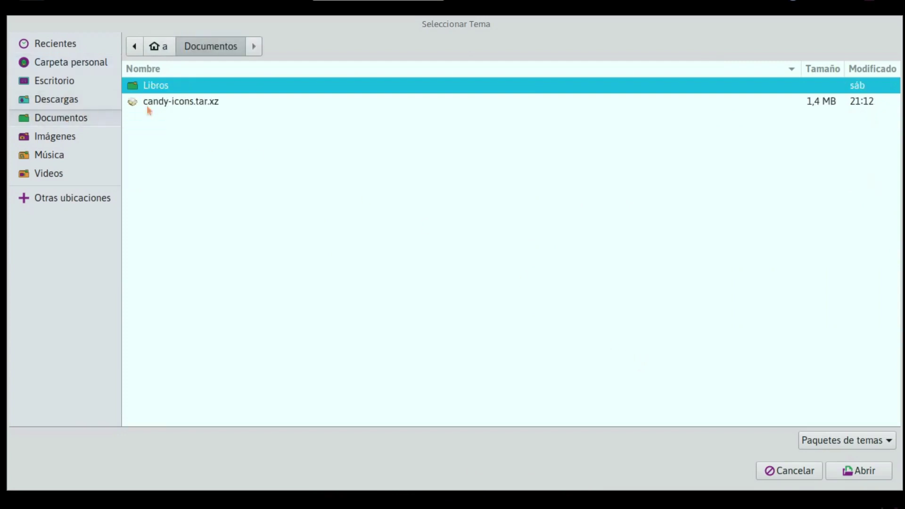
pyautogui.click(167, 103)
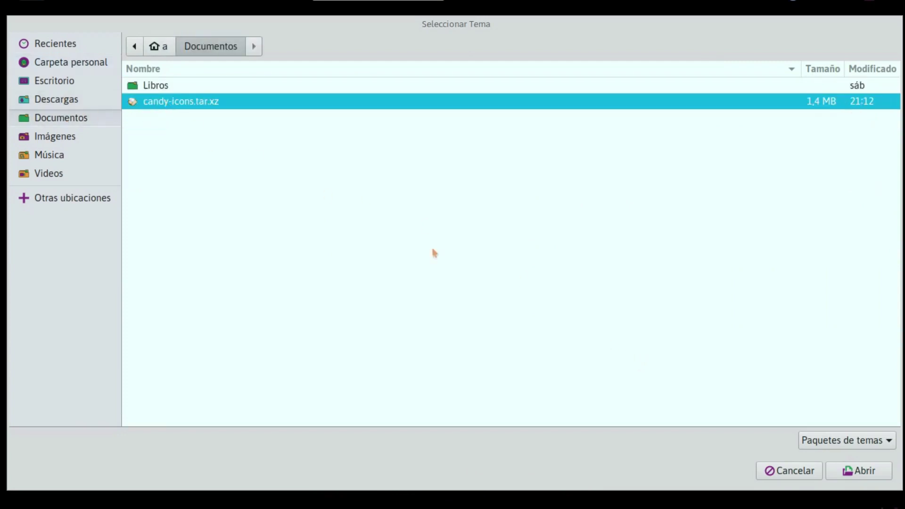
pyautogui.click(854, 469)
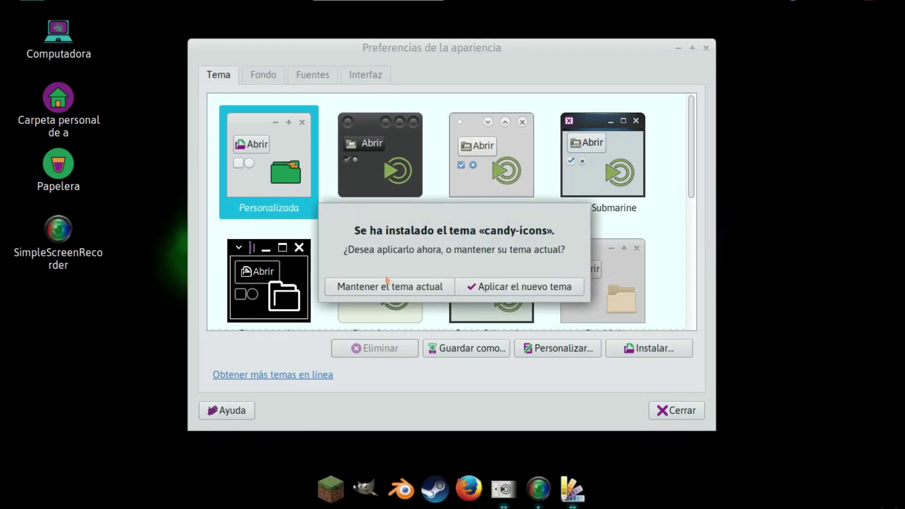
pyautogui.click(494, 288)
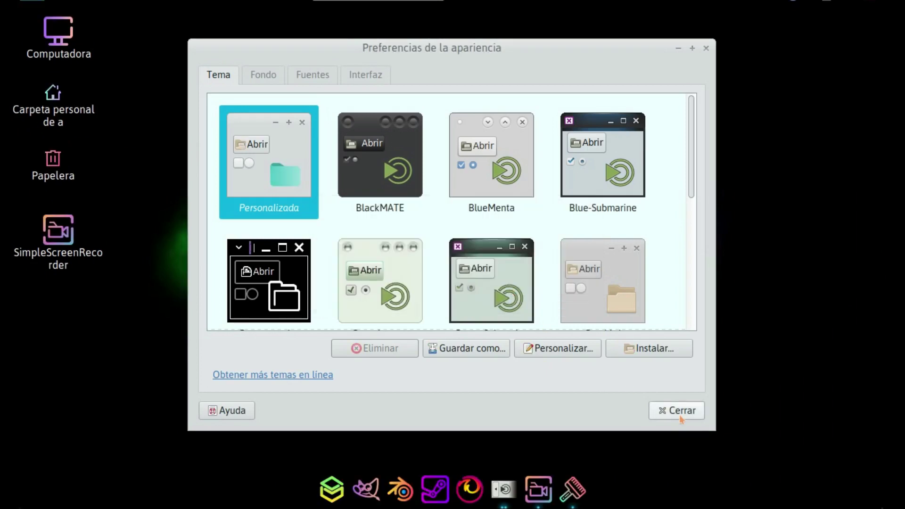
pyautogui.click(680, 415)
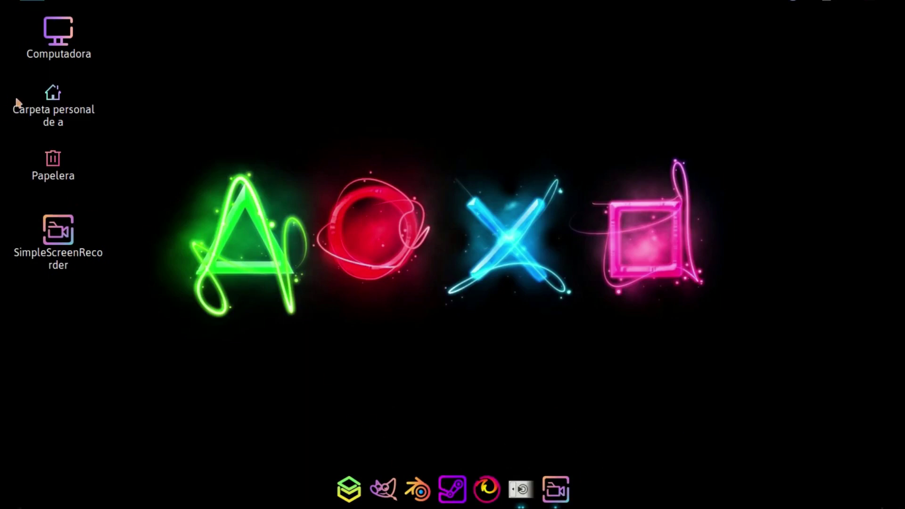
# Reopen the desktop's appearance preferences and apply the Greybird theme.
pyautogui.moveTo(262, 255); pyautogui.dragTo(436, 267)
pyautogui.rightClick(435, 266)
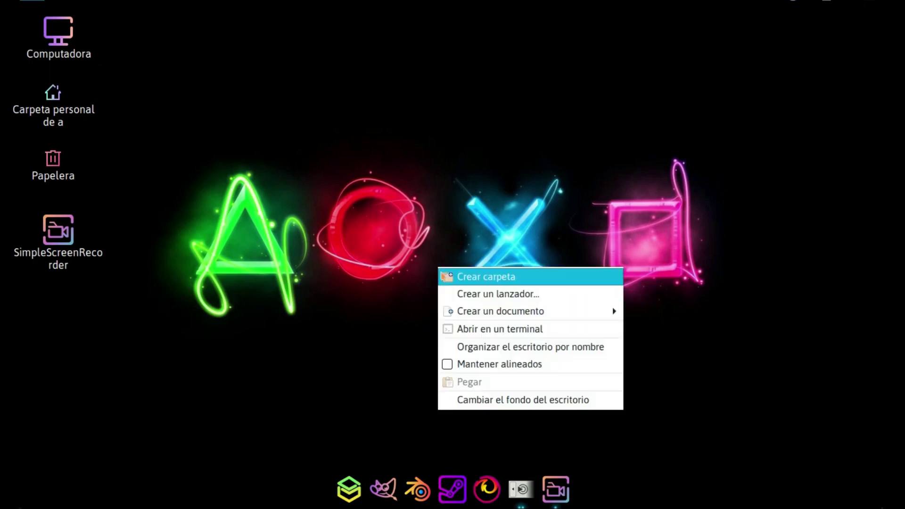
pyautogui.click(538, 396)
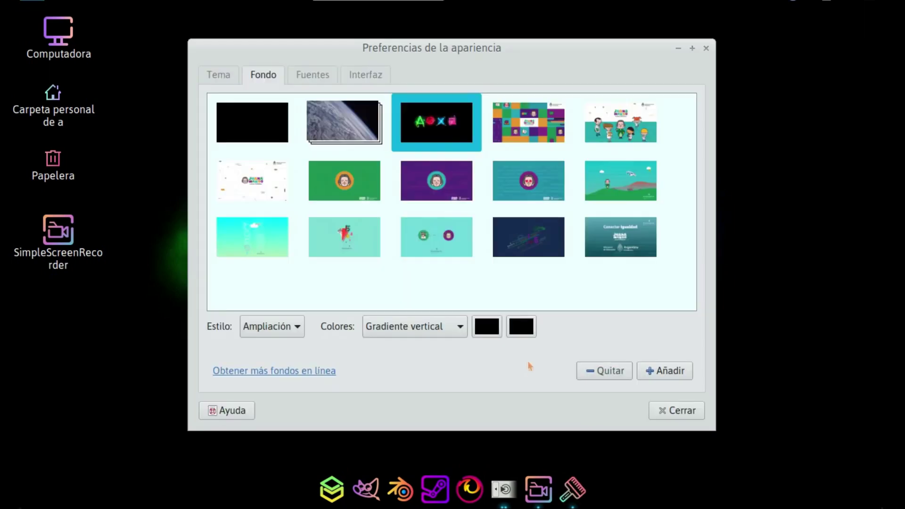
pyautogui.click(219, 77)
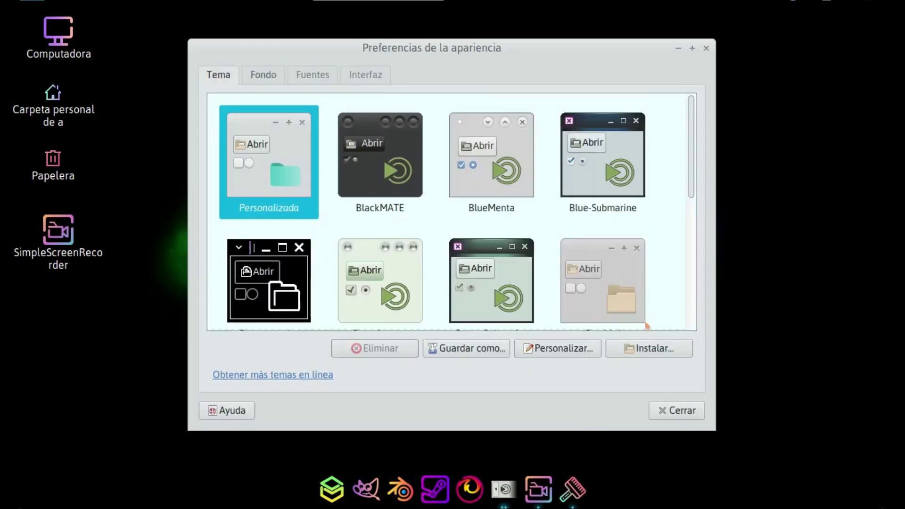
pyautogui.click(627, 290)
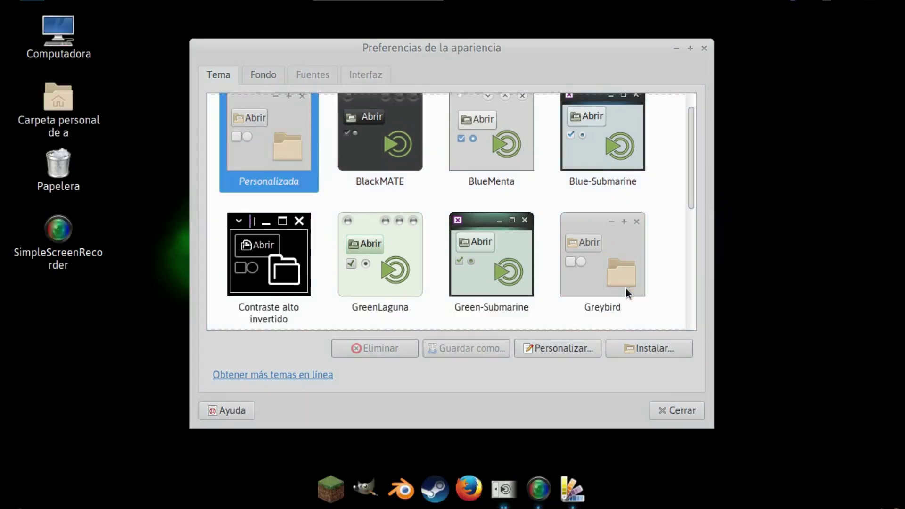
# Customise the current theme to use the candy-icons icon set.
pyautogui.scroll(-5, 542, 228)
pyautogui.scroll(6, 297, 246)
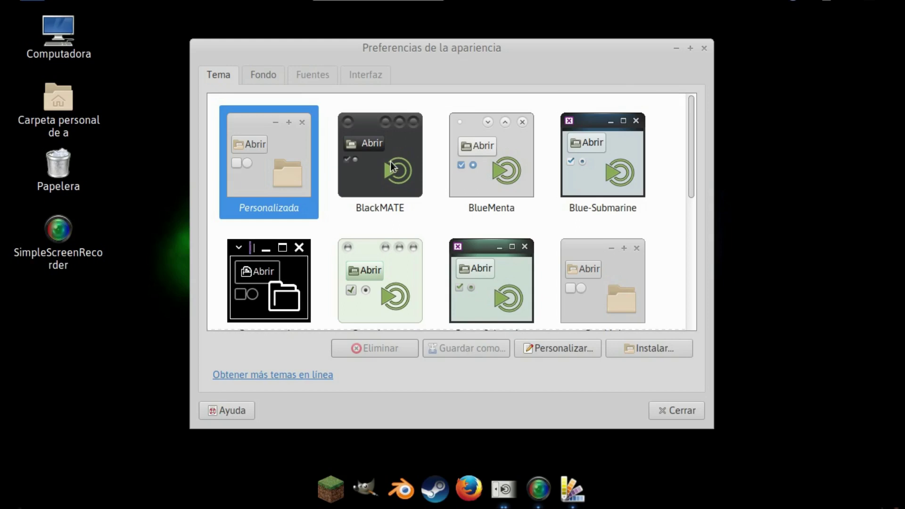
pyautogui.click(553, 349)
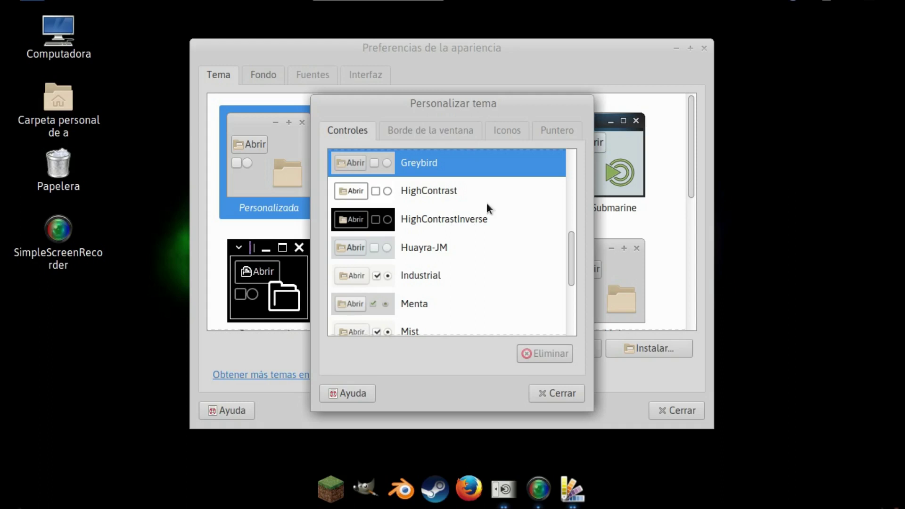
pyautogui.click(513, 125)
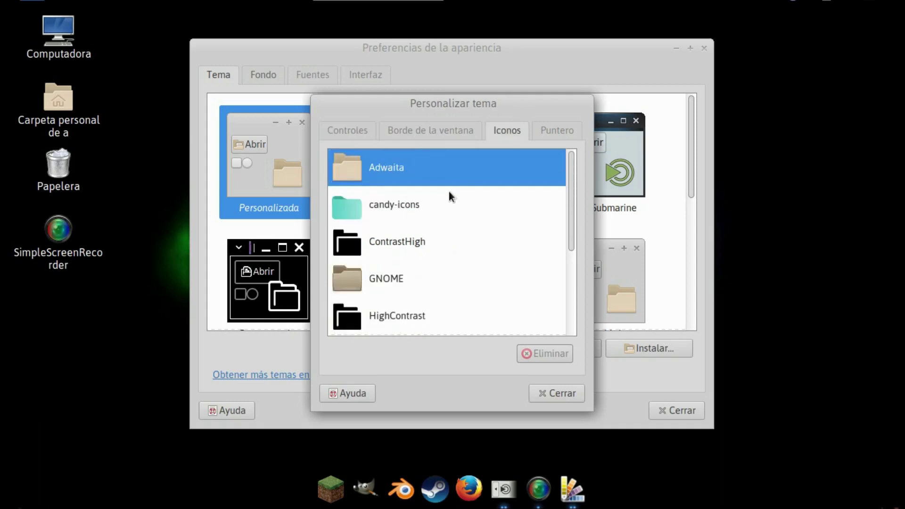
pyautogui.click(439, 206)
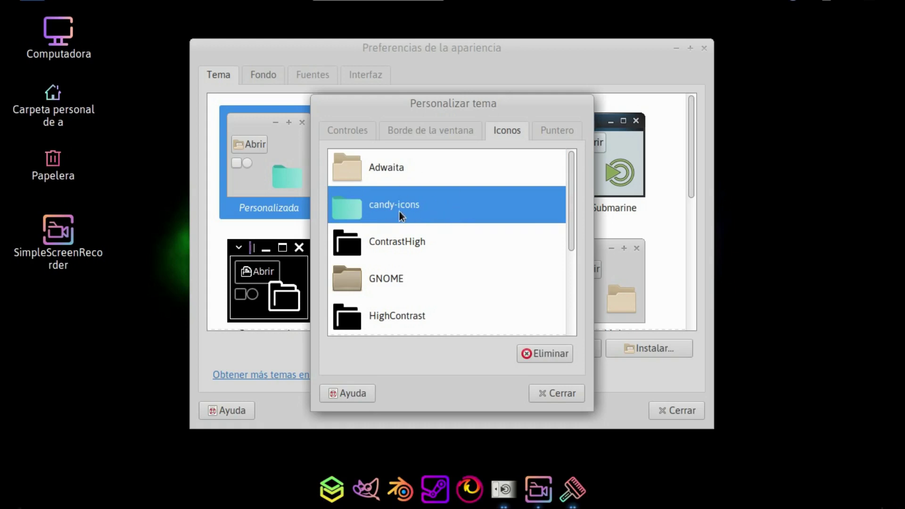
# Set the customised theme's window border to BlackMATE.
pyautogui.click(450, 138)
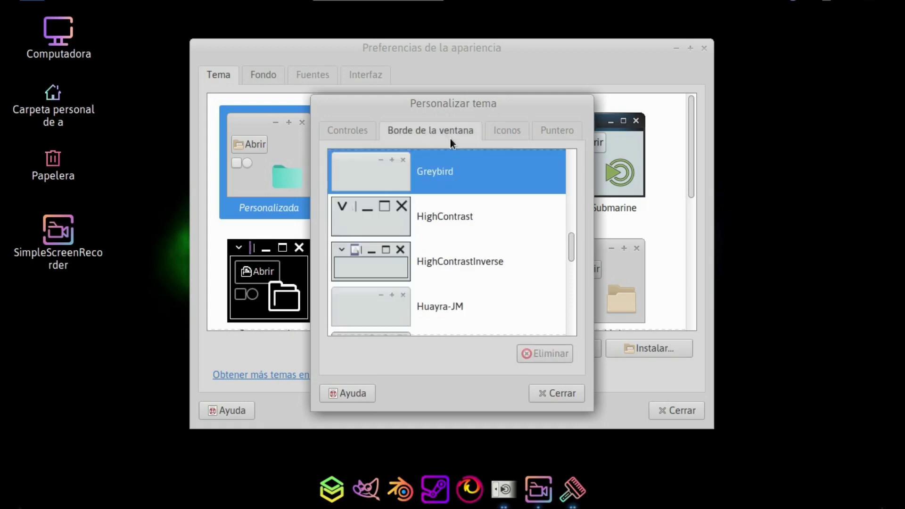
pyautogui.scroll(-10, 413, 197)
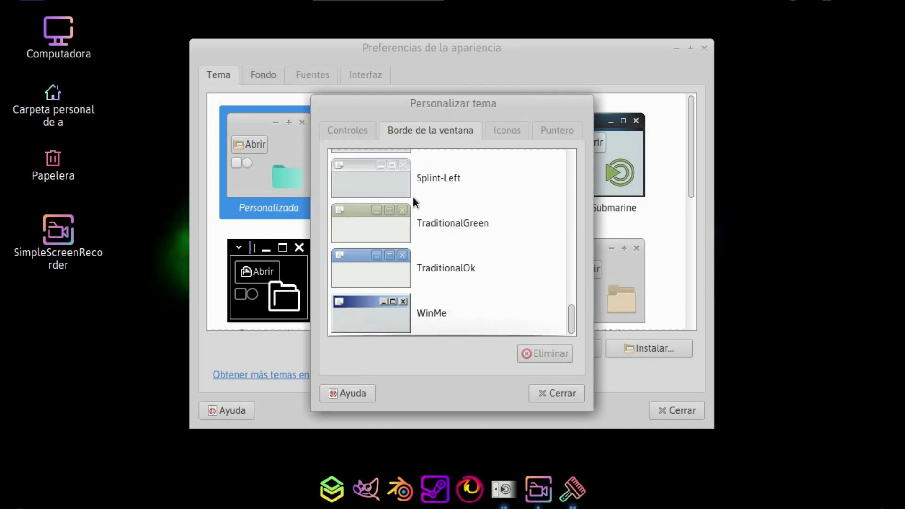
pyautogui.scroll(12, 373, 287)
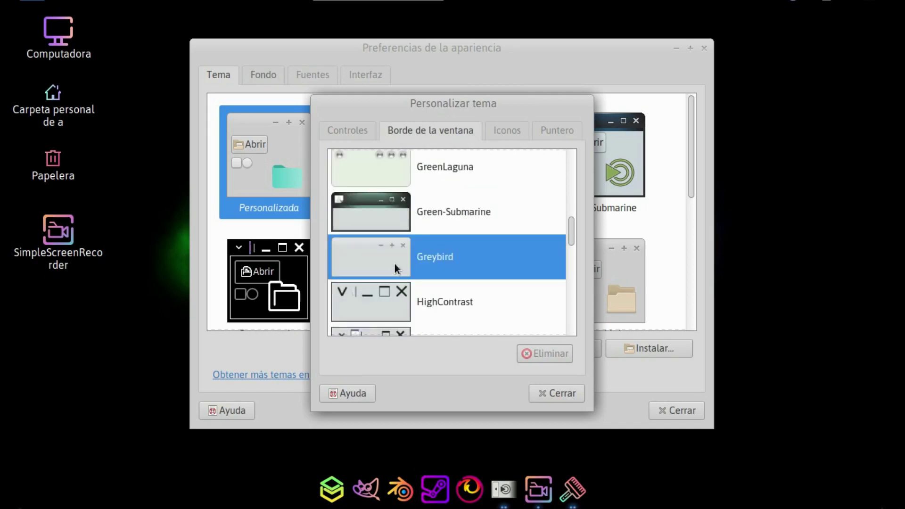
pyautogui.scroll(5, 397, 250)
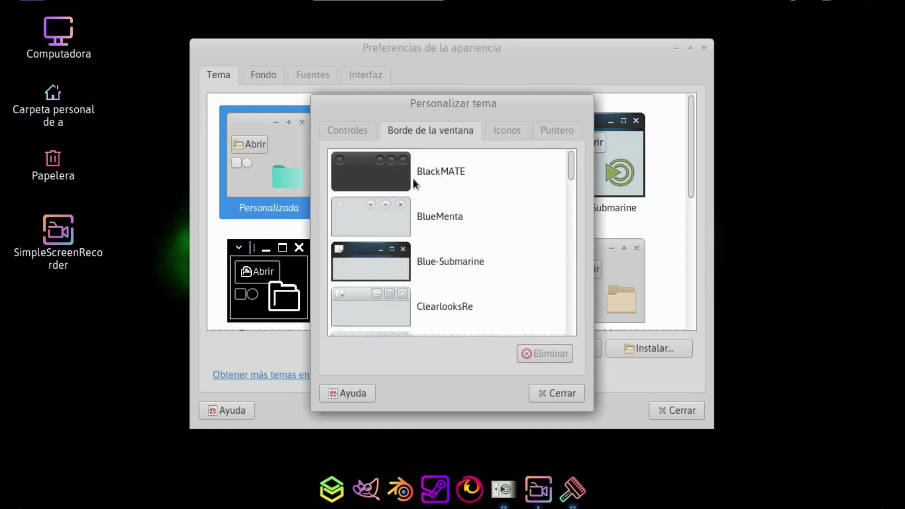
pyautogui.click(412, 179)
# Look through the available control styles, set the mouse pointer theme to MATE and close the appearance preferences.
pyautogui.click(345, 132)
pyautogui.scroll(-5, 412, 215)
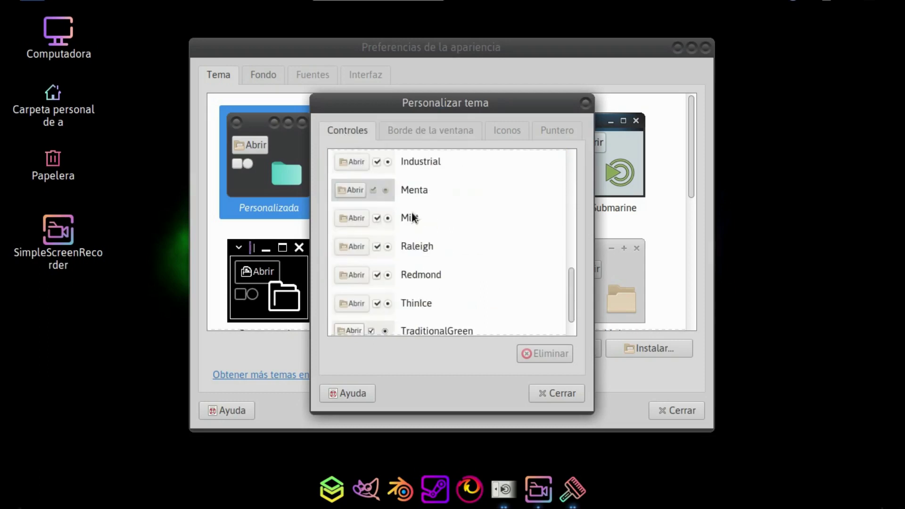
pyautogui.click(542, 132)
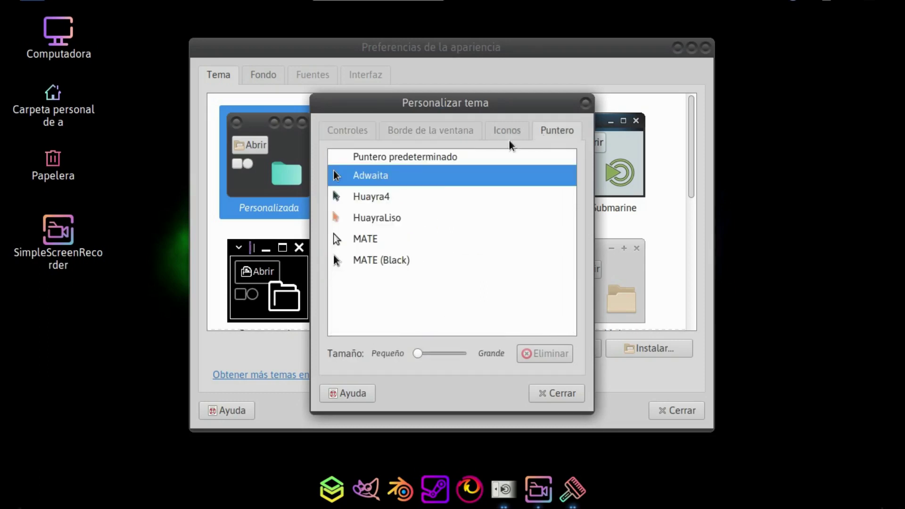
pyautogui.click(362, 240)
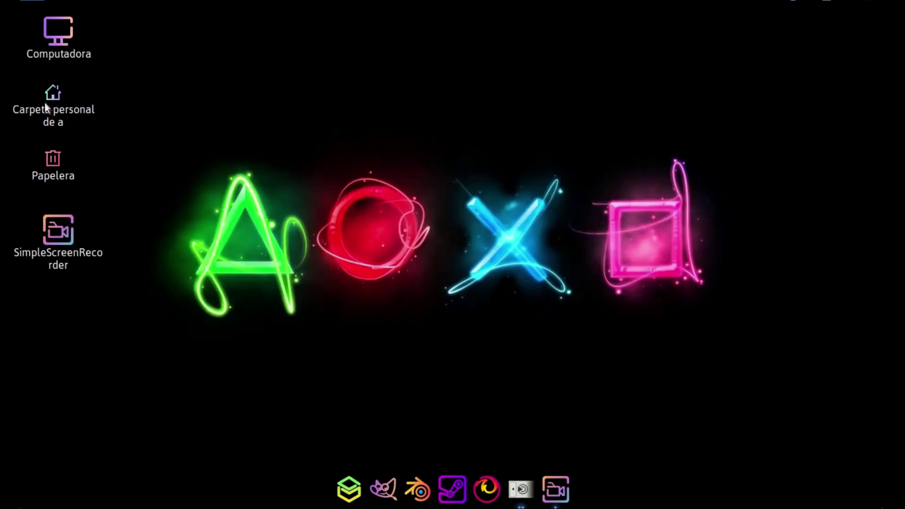
# Check how the new icons look on the desktop and in the main applications menu, leaving the menu closed.
pyautogui.moveTo(185, 138); pyautogui.dragTo(713, 353)
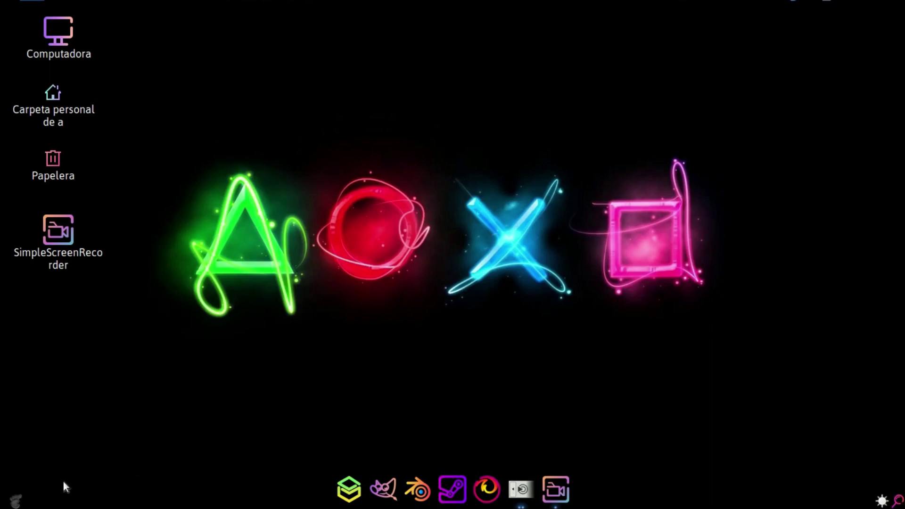
pyautogui.click(16, 501)
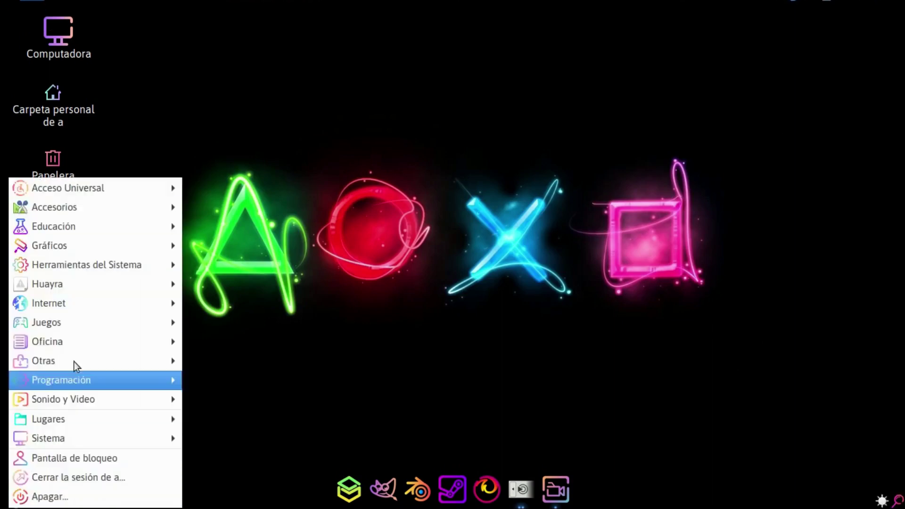
pyautogui.click(417, 146)
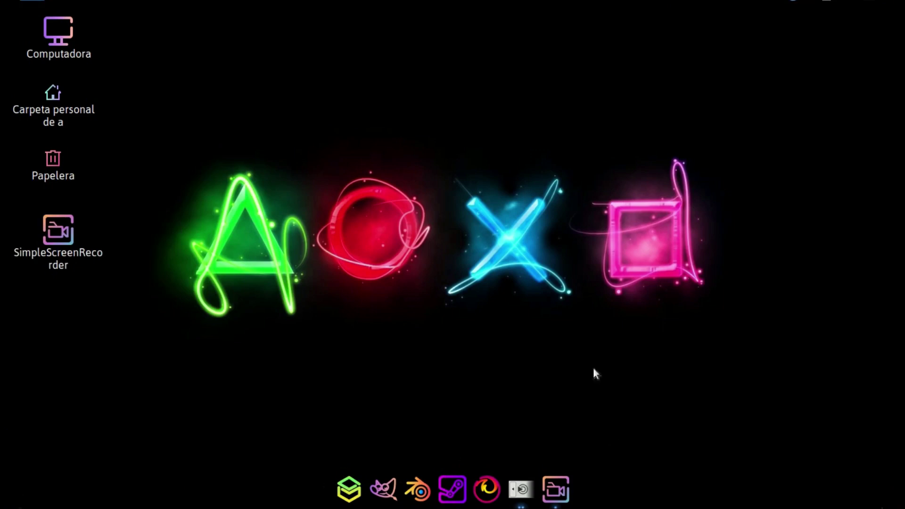
pyautogui.moveTo(42, 11); pyautogui.dragTo(754, 179)
pyautogui.click(754, 179)
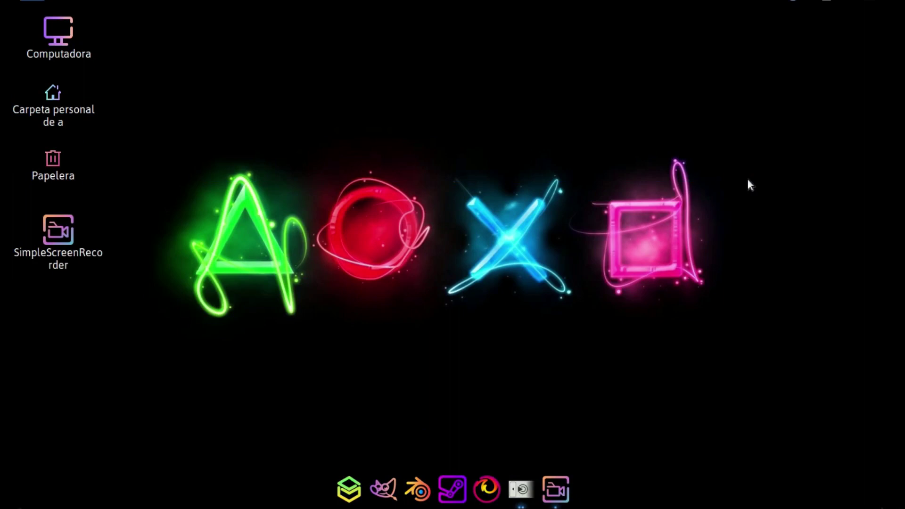